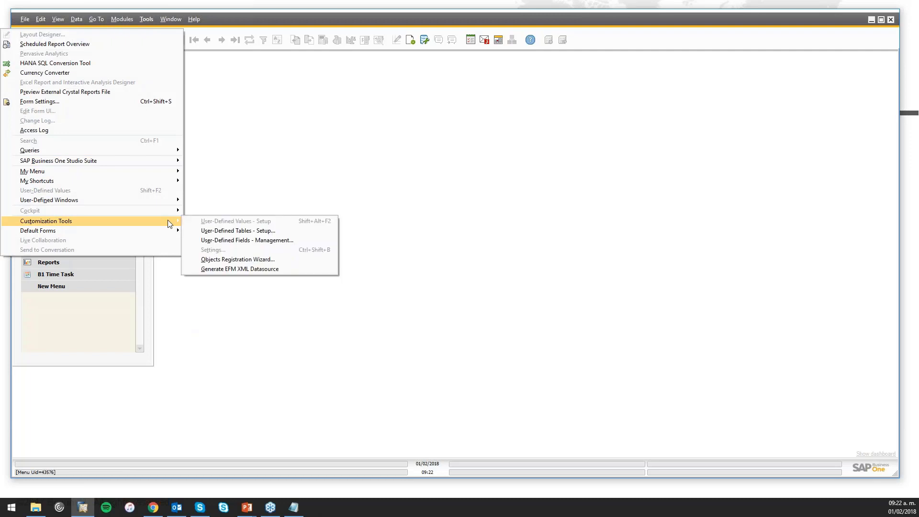
# - Open the PresupuestoGastos default form, check where it is listed among the default forms, and close it
pyautogui.moveTo(163, 224)
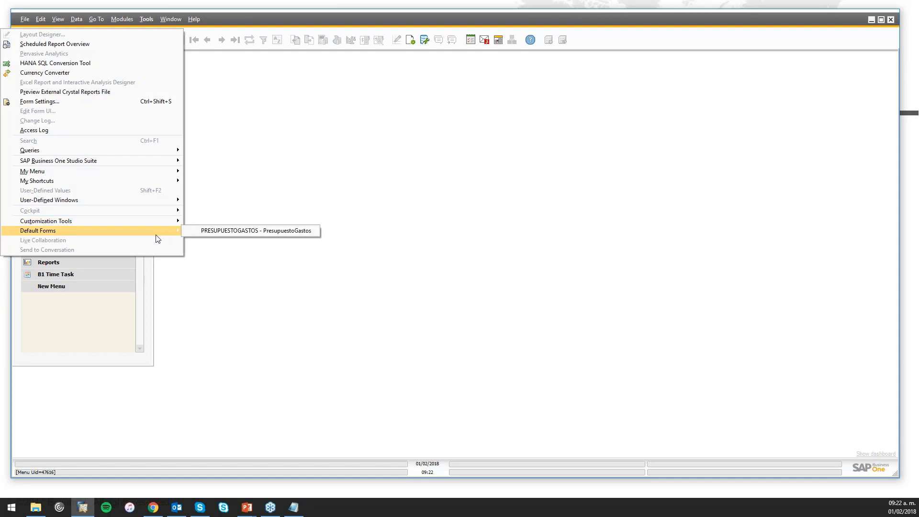
pyautogui.click(228, 233)
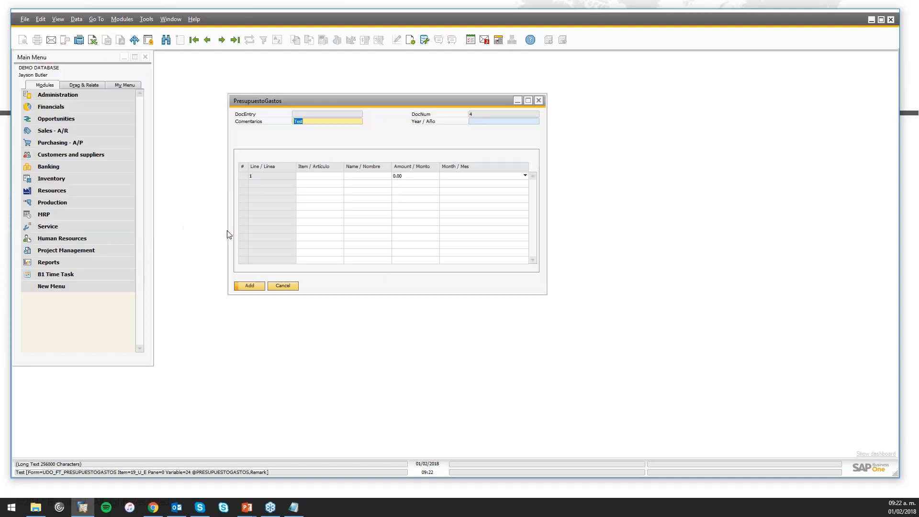
pyautogui.click(146, 20)
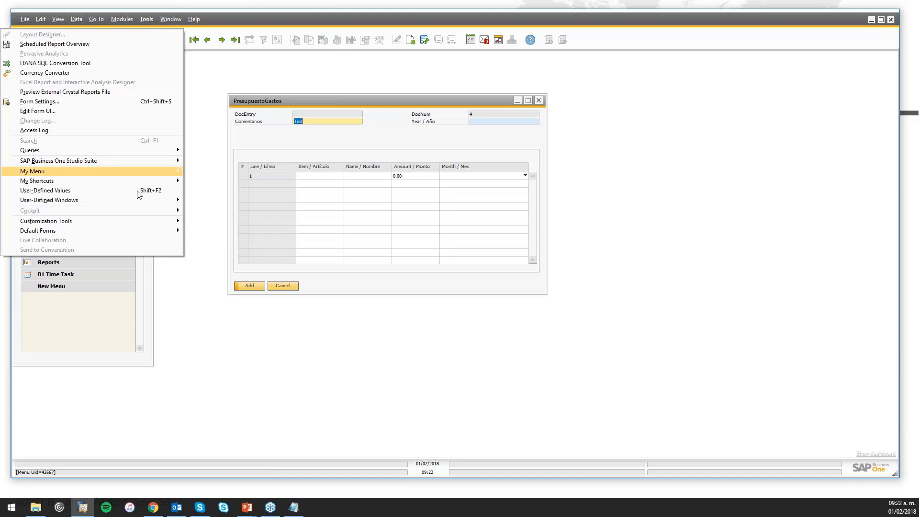
pyautogui.moveTo(154, 230)
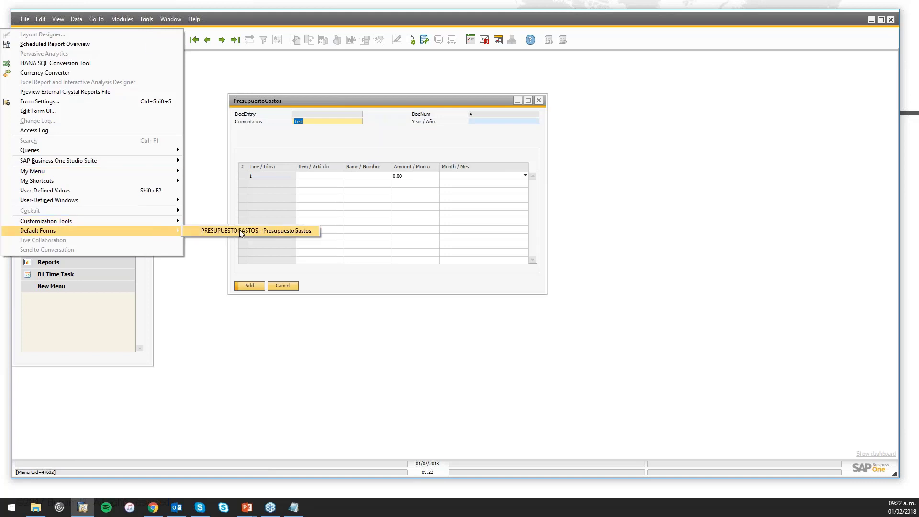
pyautogui.click(122, 335)
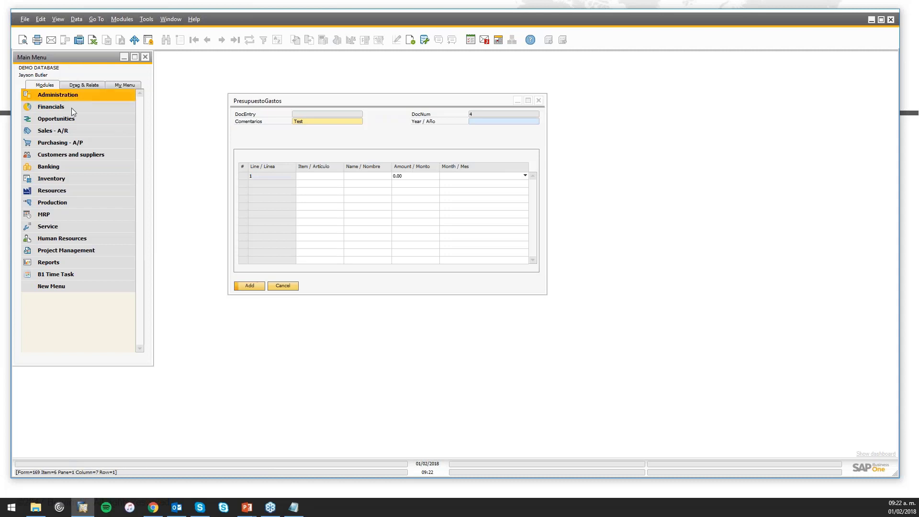
pyautogui.click(289, 280)
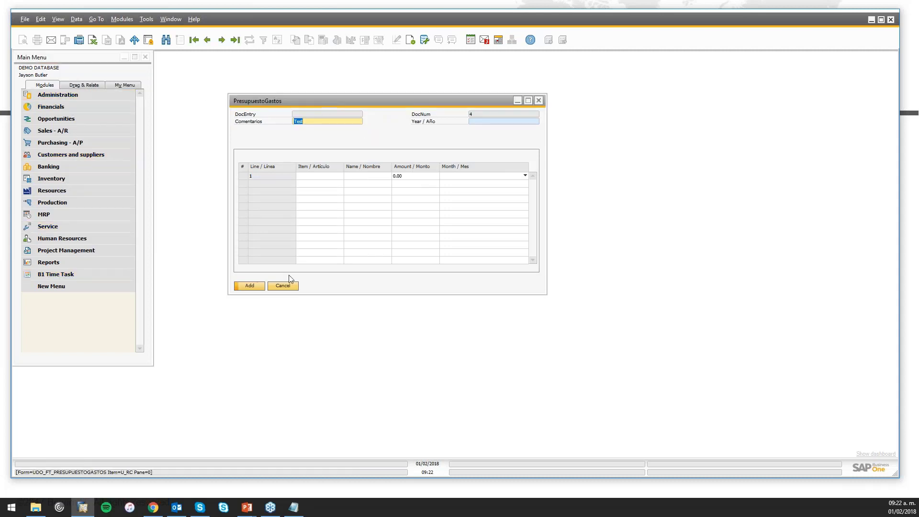
pyautogui.click(283, 285)
# - Open the Add and Edit Menus configuration and move the Special Budget entry below Account Code Generator under Financials
pyautogui.rightClick(113, 361)
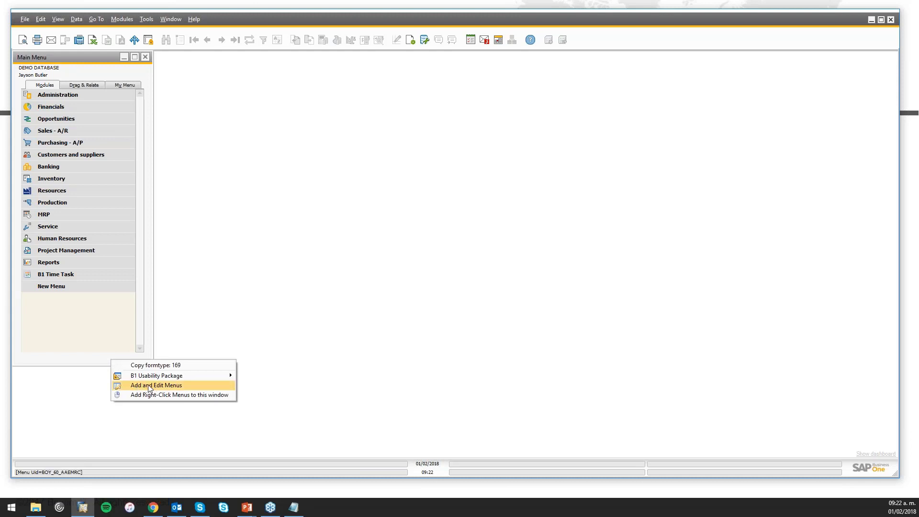
pyautogui.click(169, 386)
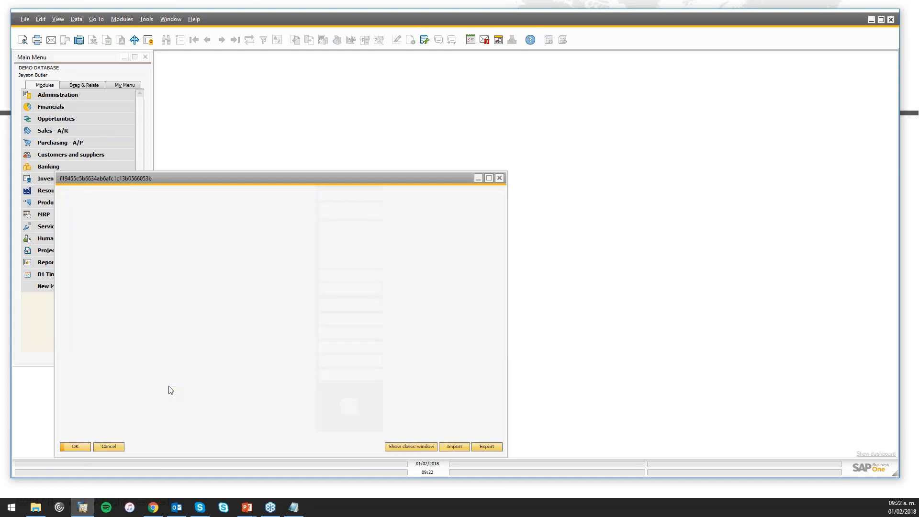
pyautogui.moveTo(213, 180); pyautogui.dragTo(263, 112)
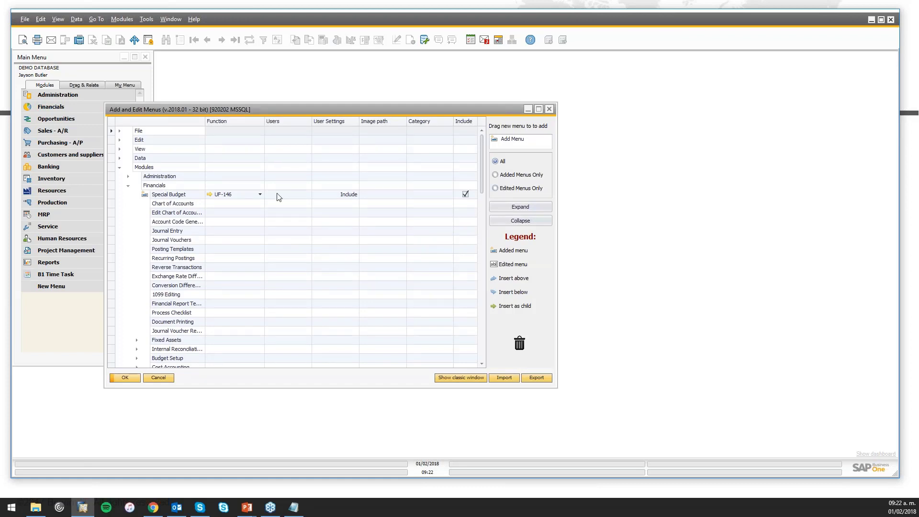
pyautogui.click(169, 197)
pyautogui.moveTo(169, 197); pyautogui.dragTo(178, 220)
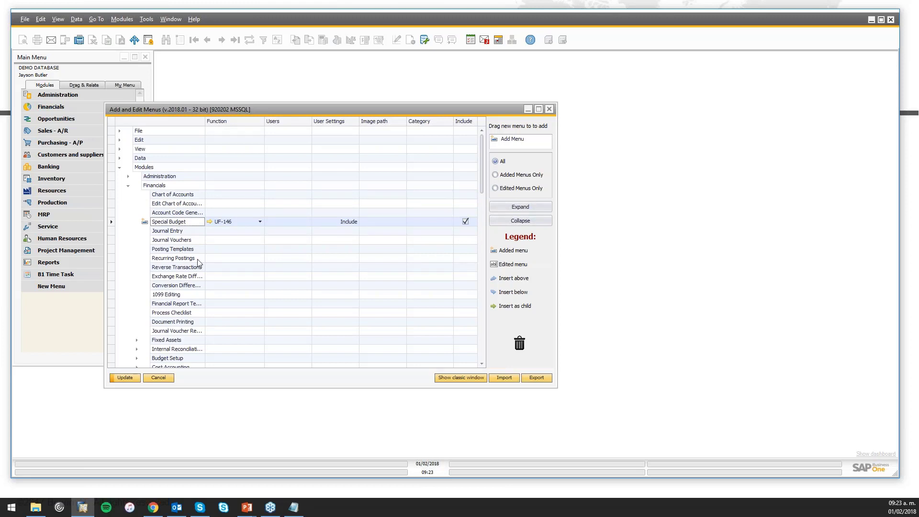
# - View the users and user groups that can be assigned to the Special Budget entry without selecting any
pyautogui.click(293, 223)
pyautogui.click(307, 222)
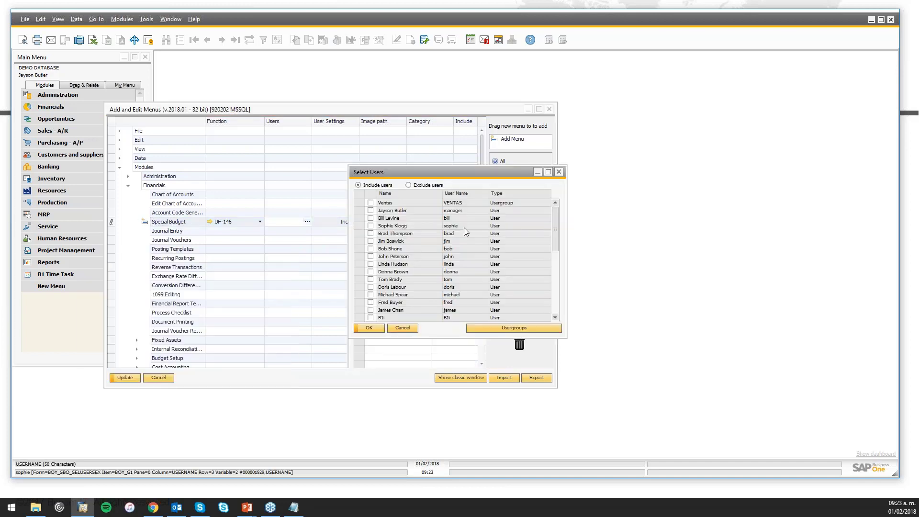
pyautogui.click(403, 327)
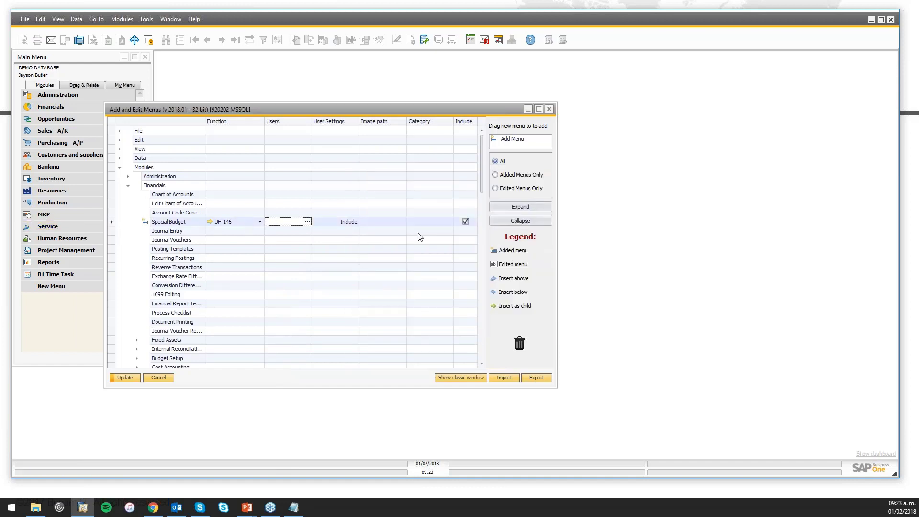
pyautogui.click(212, 224)
pyautogui.click(209, 222)
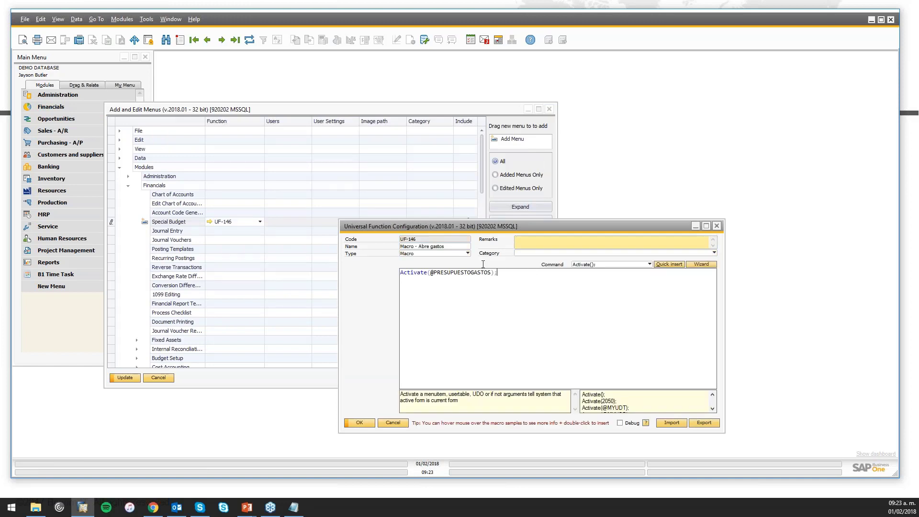
pyautogui.hotkey('ctrl', 'a')
pyautogui.click(514, 272)
pyautogui.moveTo(430, 273); pyautogui.dragTo(489, 273)
pyautogui.click(510, 273)
pyautogui.click(360, 423)
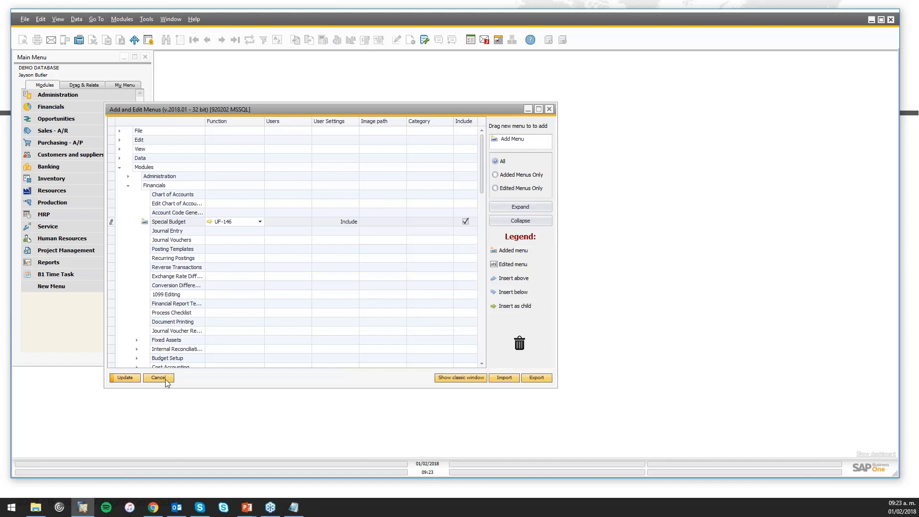
# - Save the menu configuration with the repositioned Special Budget entry and close it
pyautogui.click(125, 379)
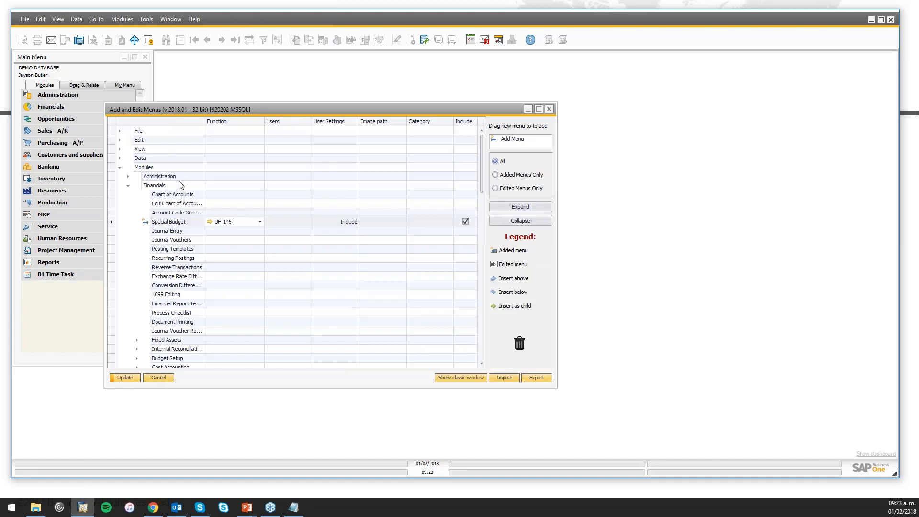
pyautogui.click(126, 378)
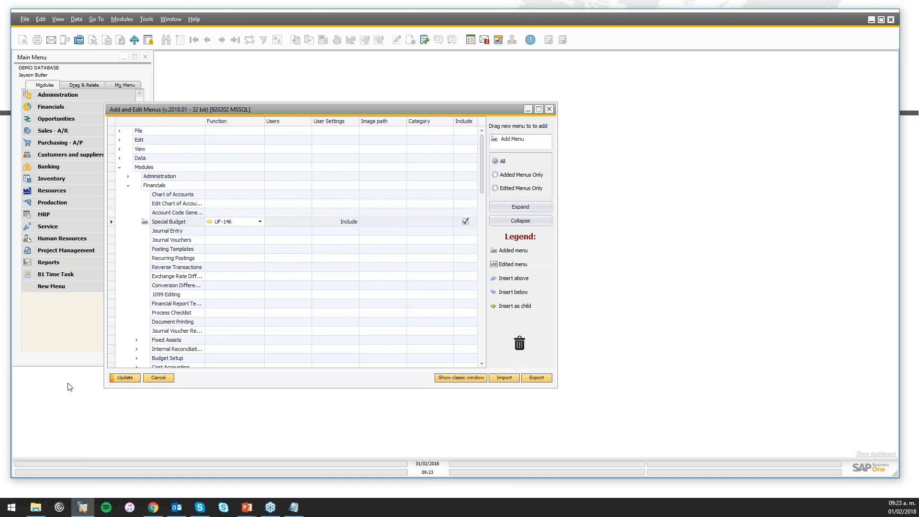
pyautogui.click(131, 378)
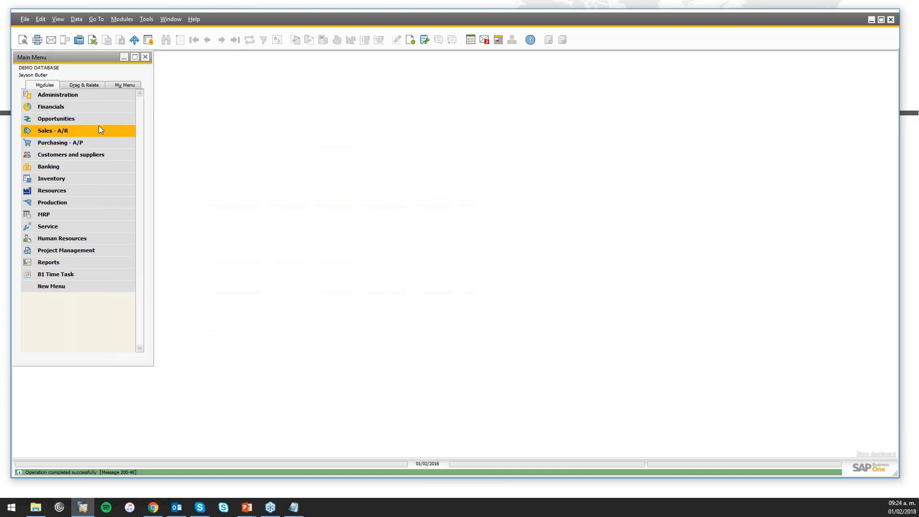
# - Open Special Budget from the Financials module and compare it with the PresupuestoGastos entry in the default forms
pyautogui.click(92, 111)
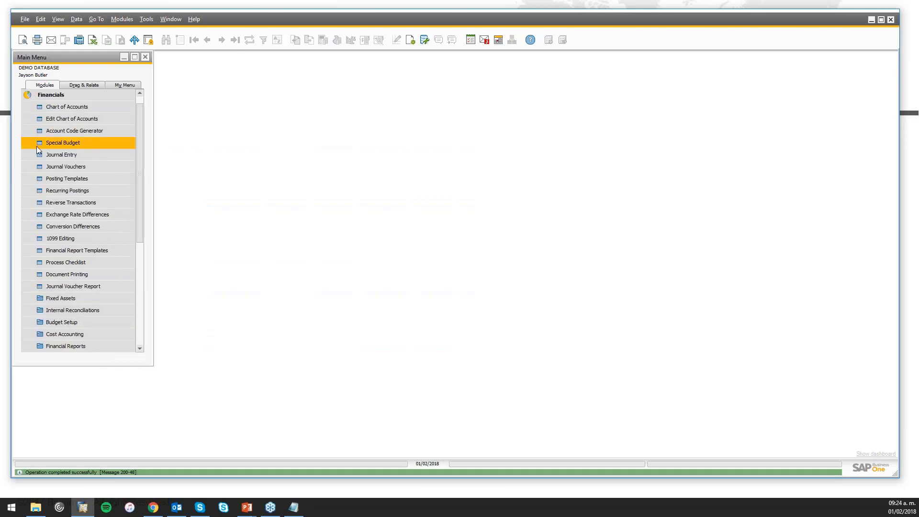
pyautogui.click(63, 145)
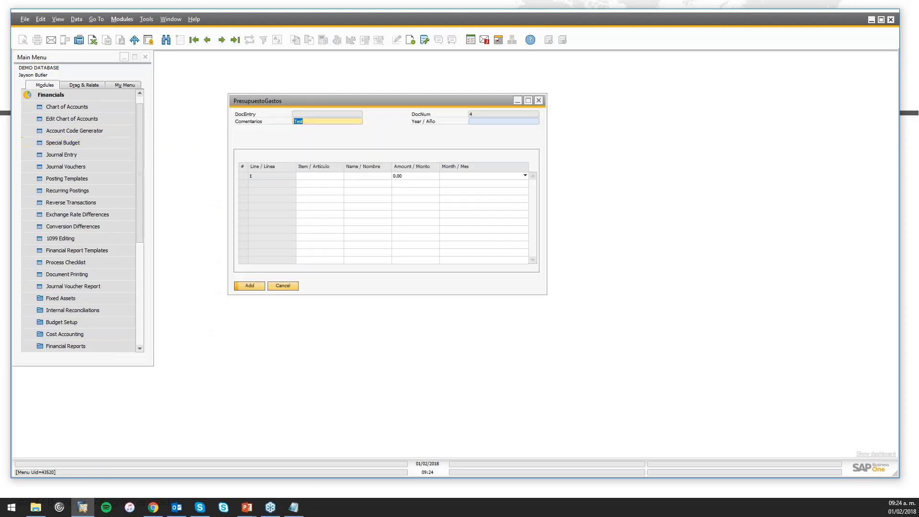
pyautogui.click(148, 21)
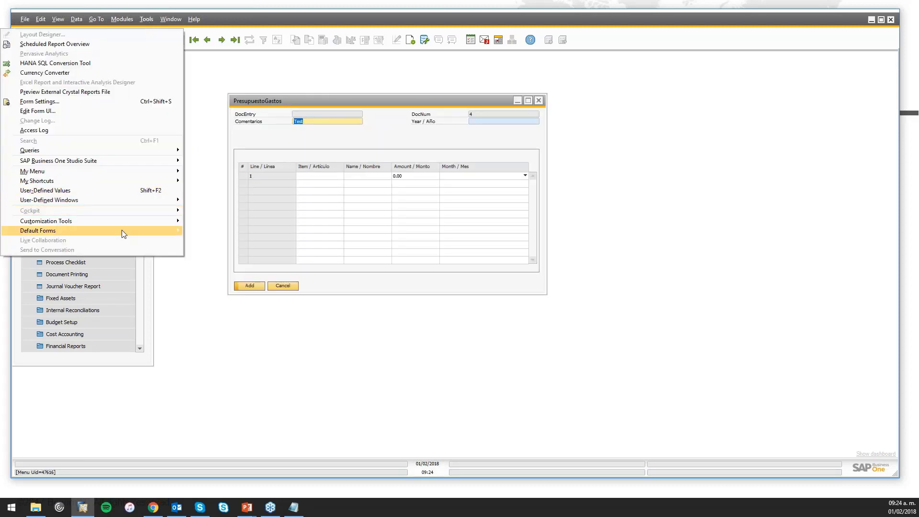
pyautogui.moveTo(126, 231)
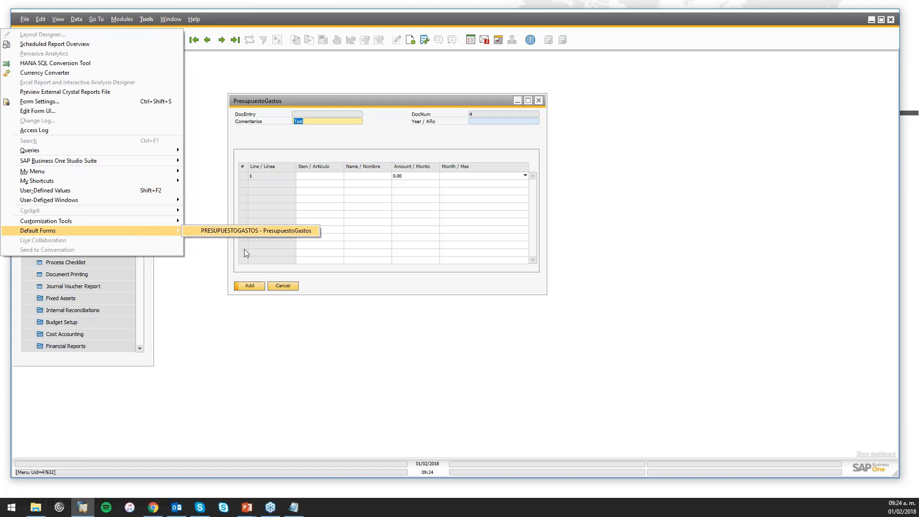
pyautogui.click(280, 100)
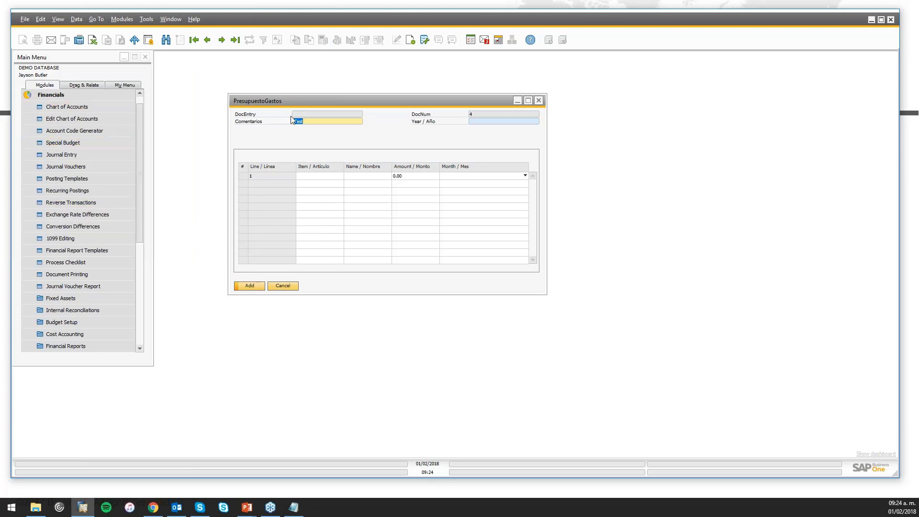
pyautogui.moveTo(284, 105); pyautogui.dragTo(266, 127)
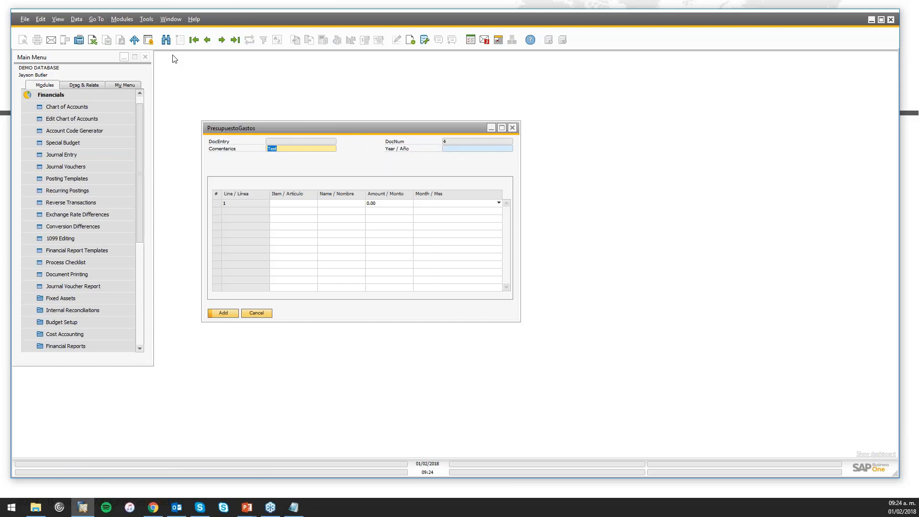
# - Find the PresupuestoGastos record with DocNum 3
pyautogui.click(166, 40)
pyautogui.click(359, 260)
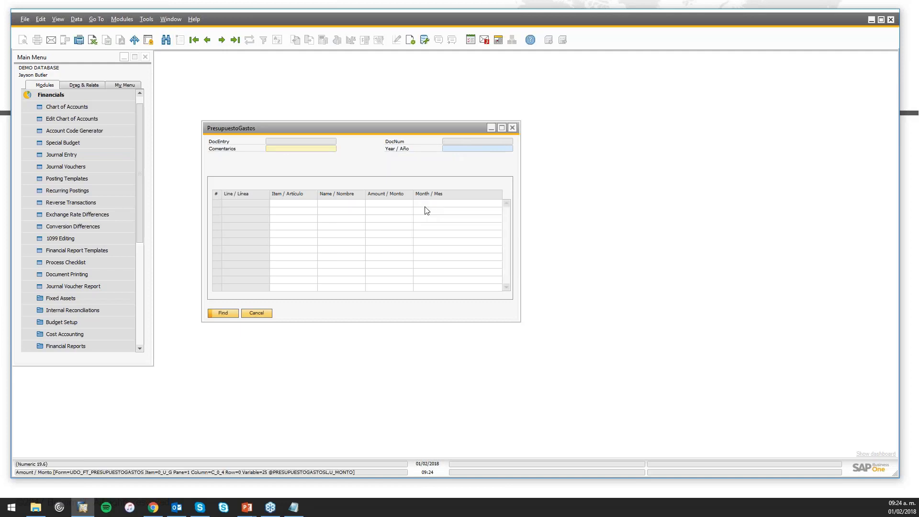
pyautogui.write('3')
pyautogui.press('Return')
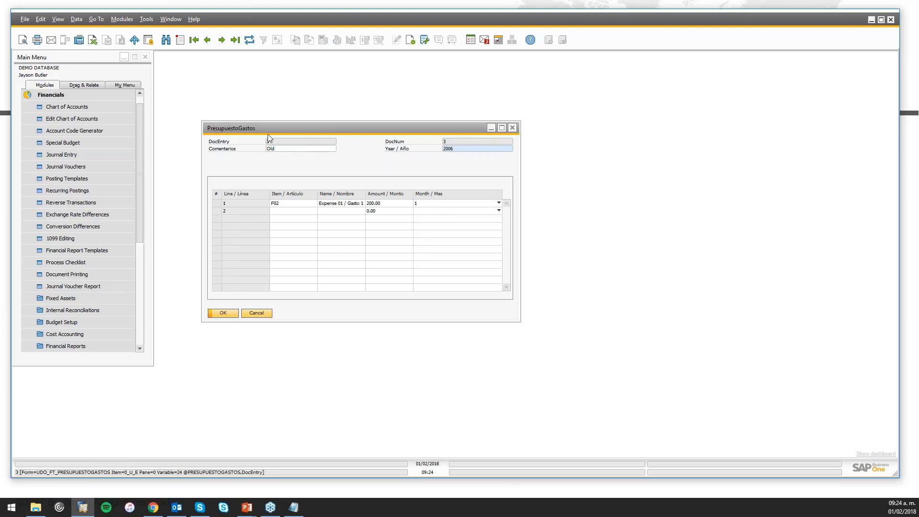
# - Display the first PresupuestoGastos record and examine its Year / Año value
pyautogui.hotkey('ctrl', 'f')
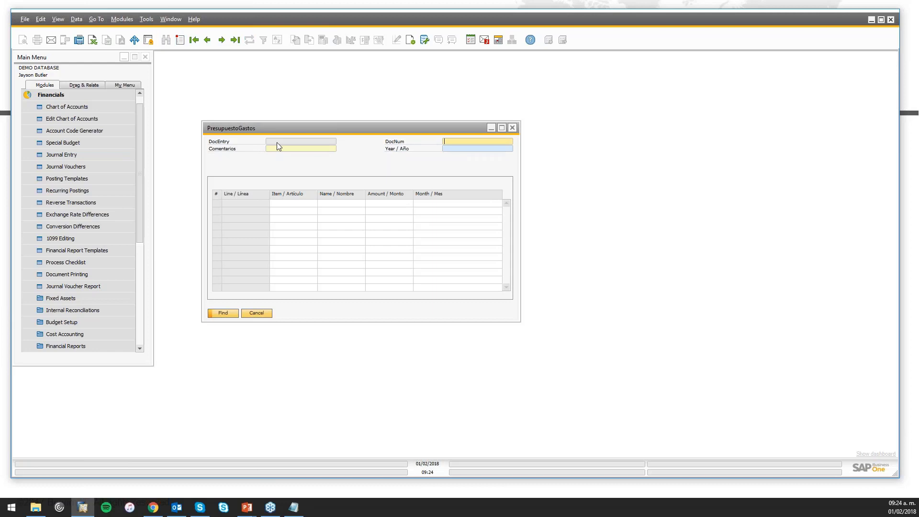
pyautogui.click(194, 40)
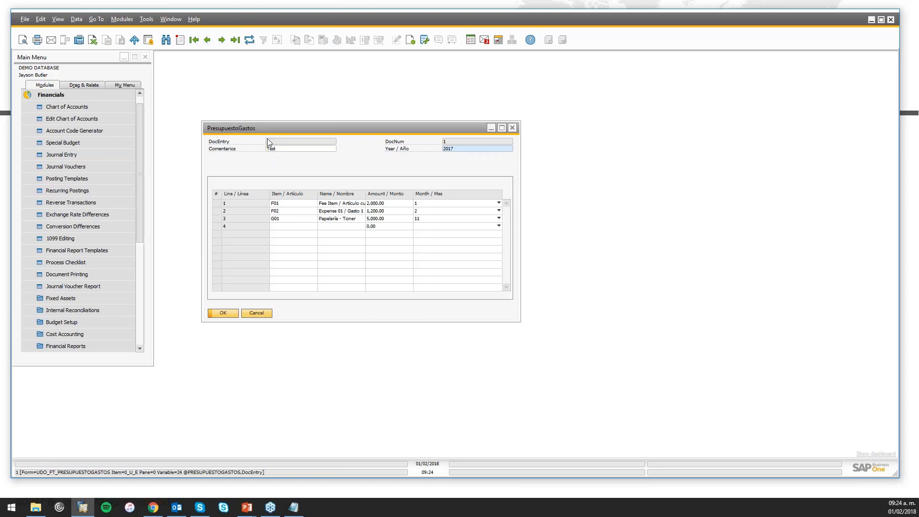
pyautogui.doubleClick(469, 149)
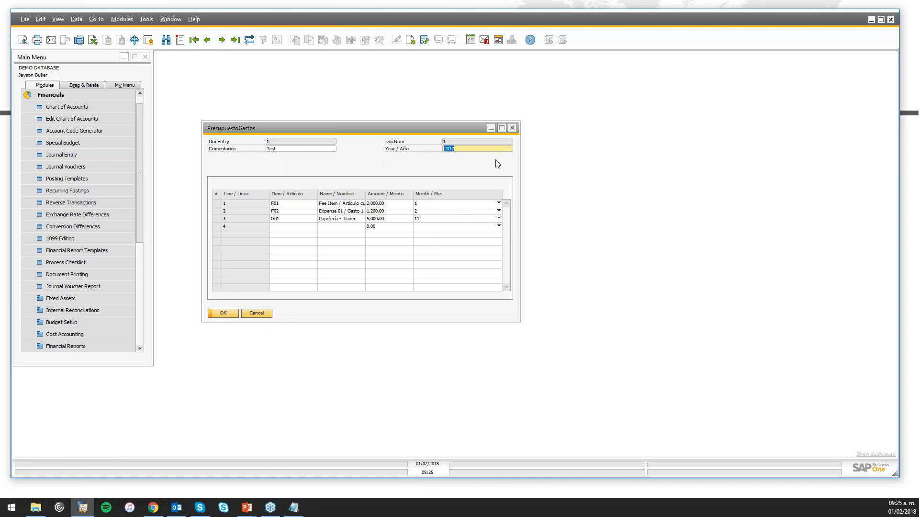
# - Start a new PresupuestoGastos record and create a mandatory field configuration for its Year / Año field
pyautogui.click(180, 39)
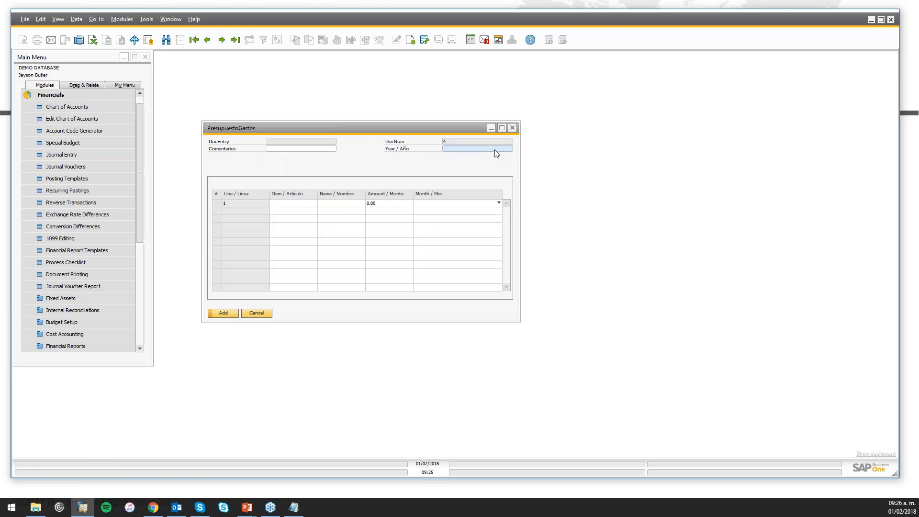
pyautogui.click(301, 149)
pyautogui.click(456, 148)
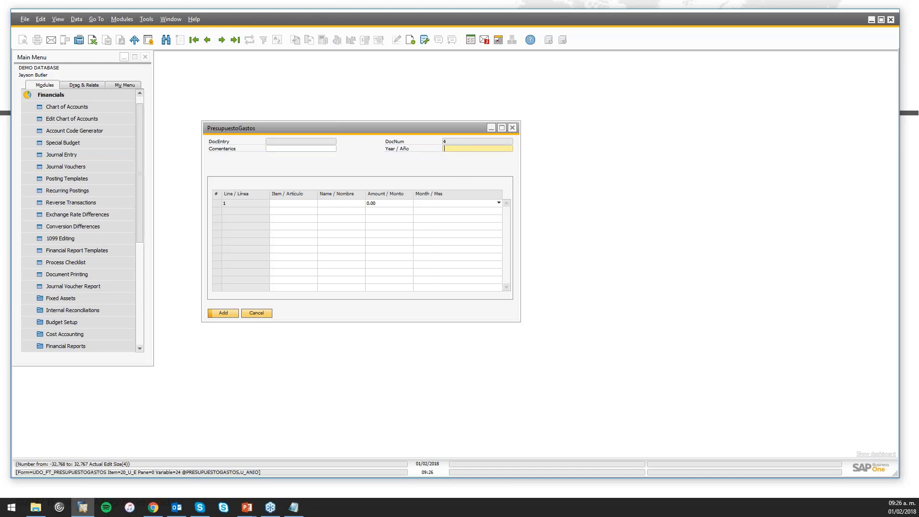
pyautogui.rightClick(457, 150)
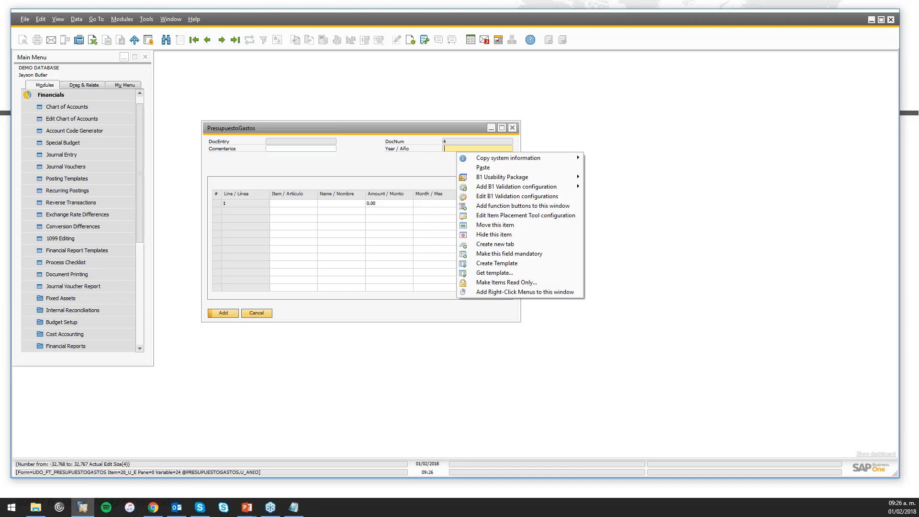
pyautogui.click(549, 256)
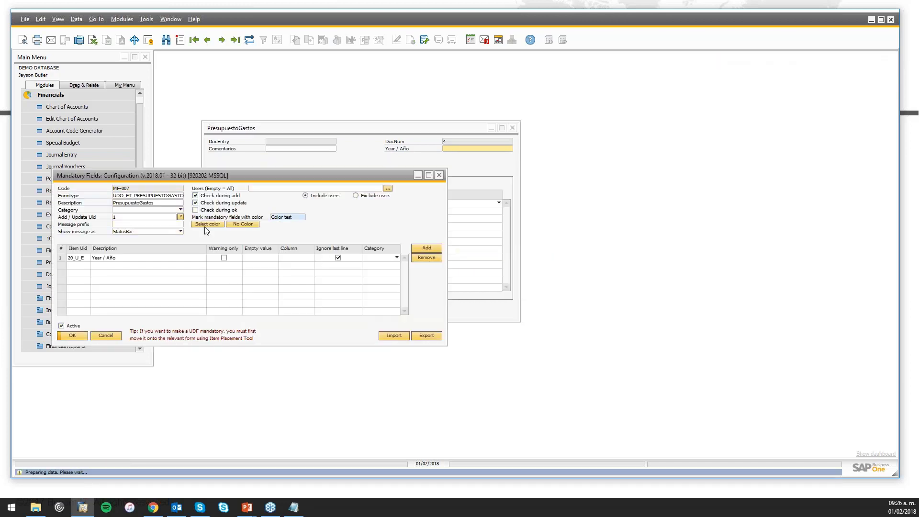
# - Set the mandatory field marking color to the green custom color and save the PresupuestoGastos mandatory field configuration
pyautogui.click(362, 259)
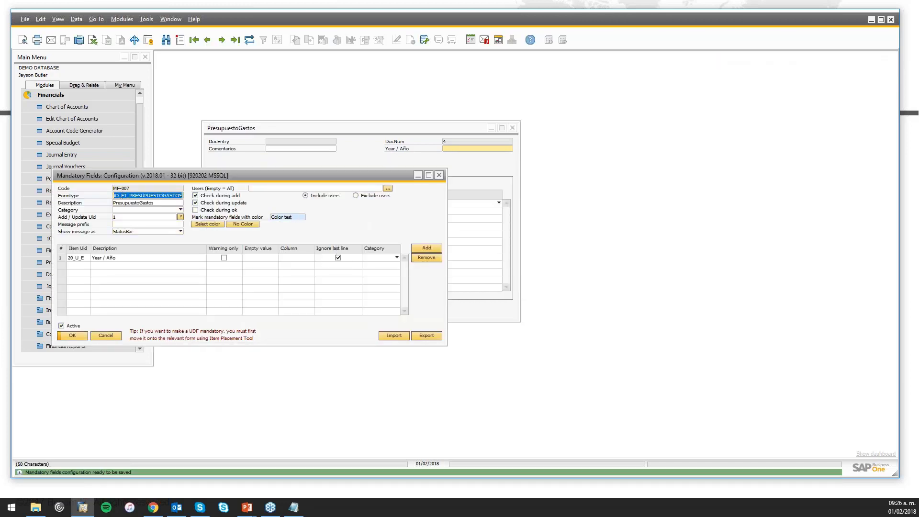
pyautogui.click(130, 201)
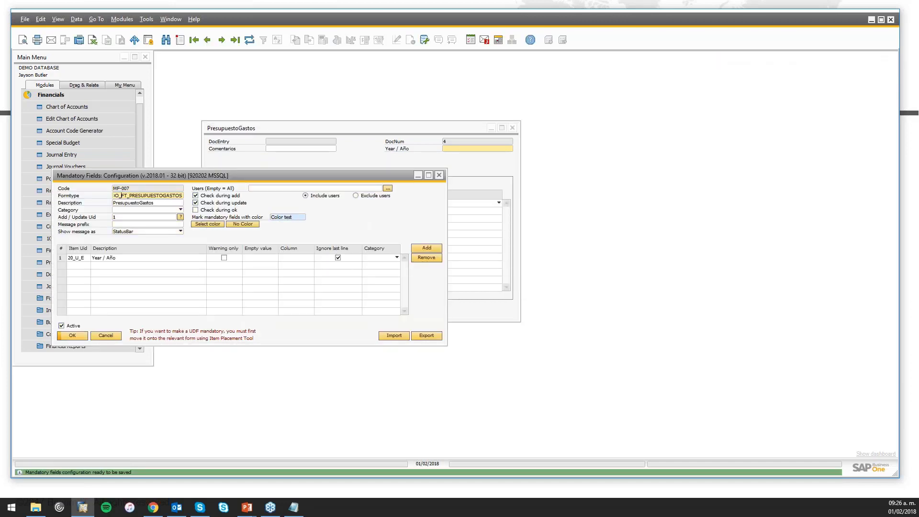
pyautogui.click(207, 224)
pyautogui.click(362, 259)
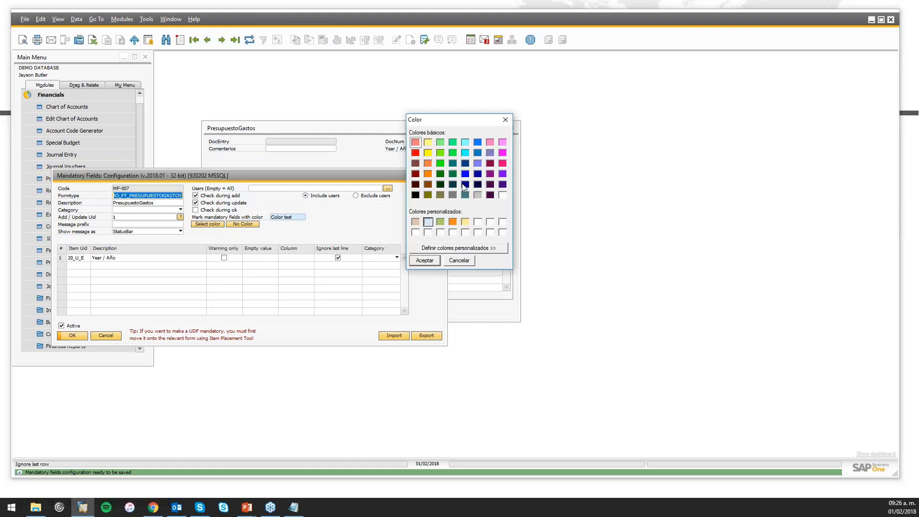
pyautogui.click(441, 222)
pyautogui.click(424, 260)
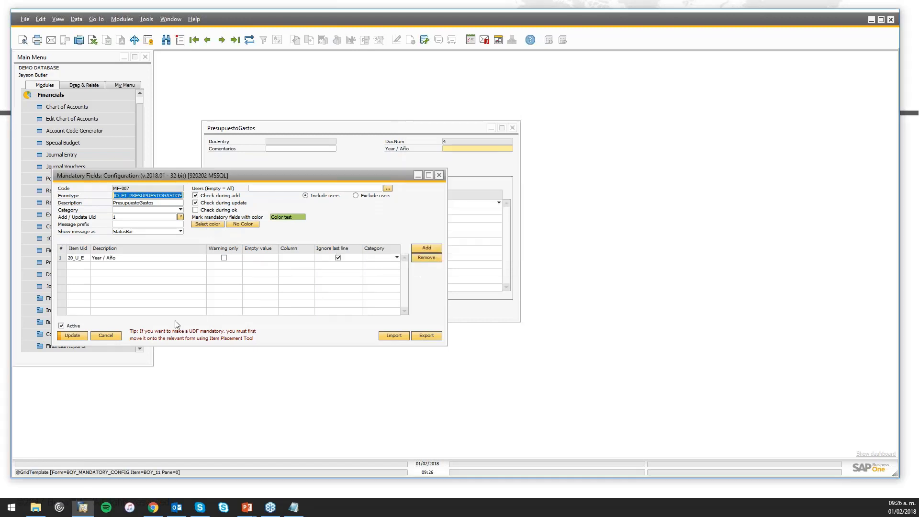
pyautogui.click(76, 336)
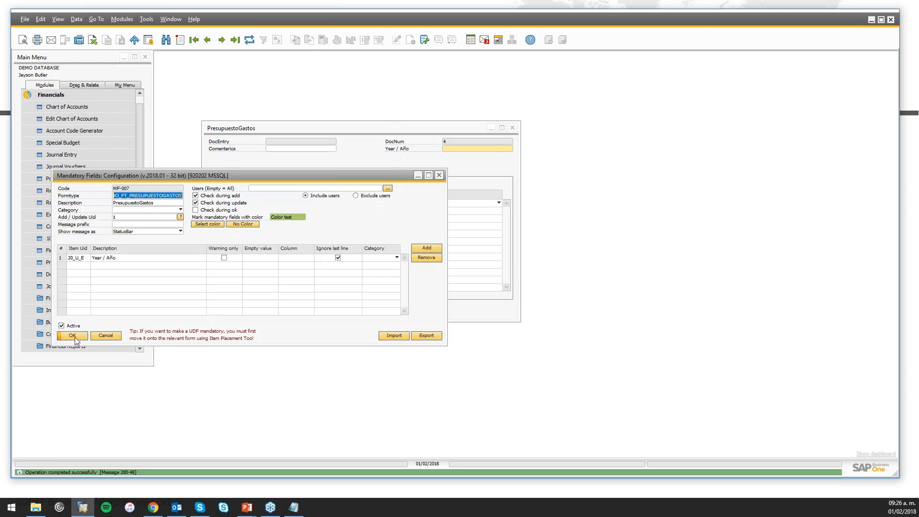
pyautogui.click(72, 336)
# - Move through the header fields of the new PresupuestoGastos record to check the mandatory marking on Year / Año
pyautogui.press('Tab')
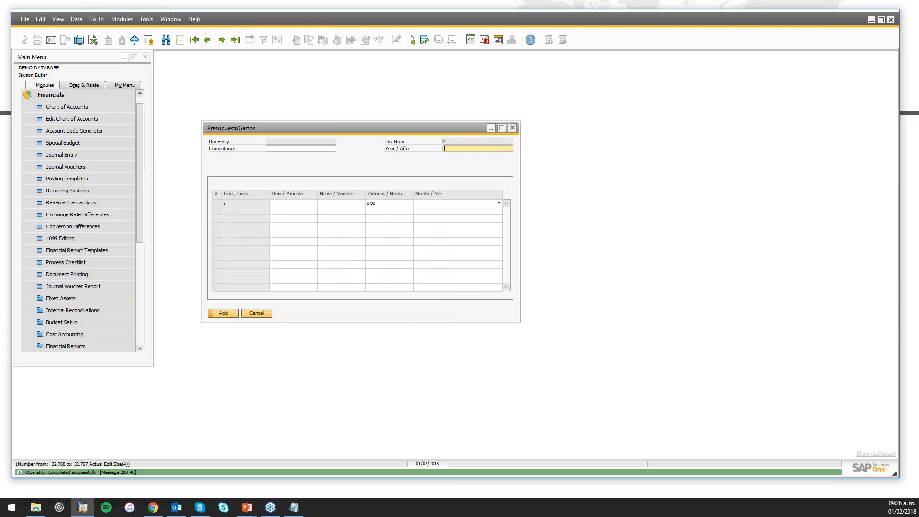
pyautogui.click(313, 149)
pyautogui.press('Tab')
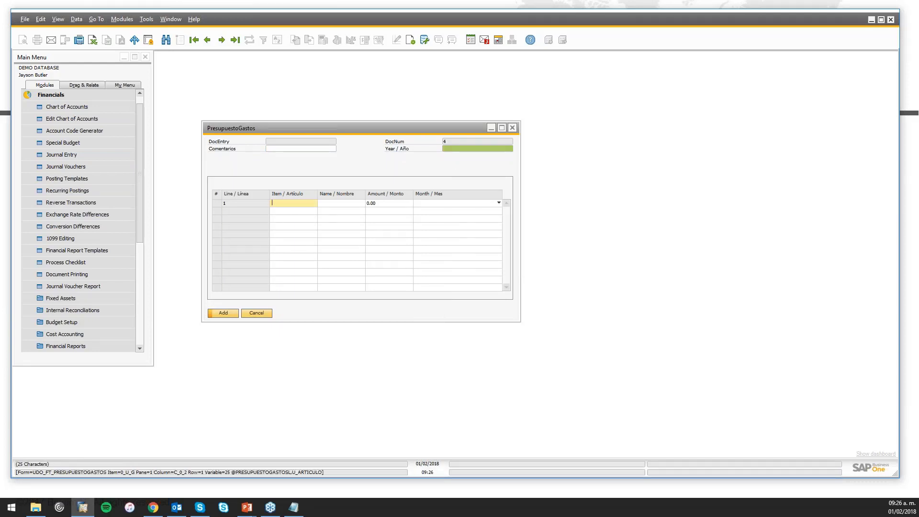
# - Open the form's B1 validation "Muestra artículos en presupuestos" and examine its trigger item, column and event
pyautogui.rightClick(281, 206)
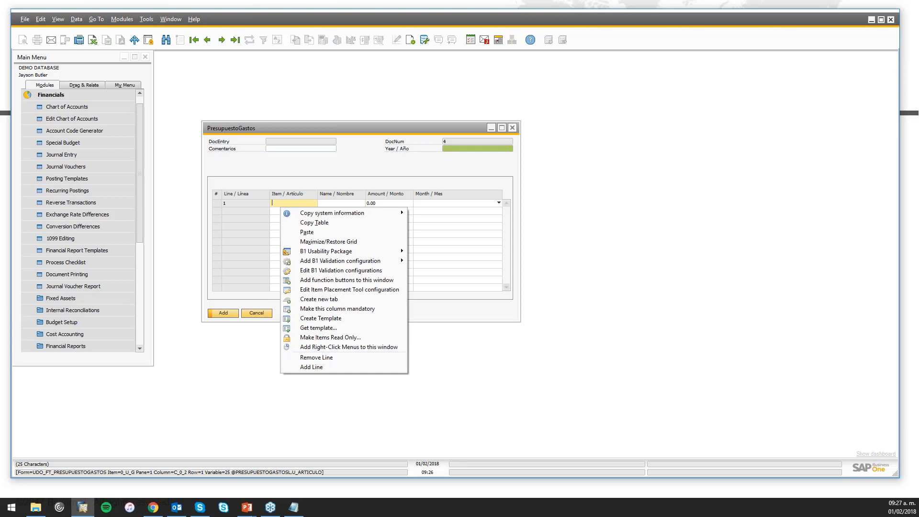
pyautogui.moveTo(342, 261)
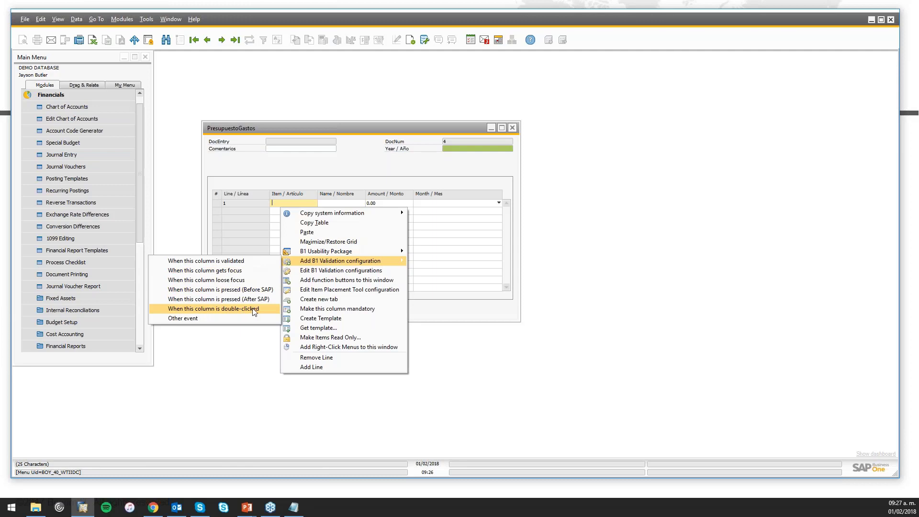
pyautogui.click(315, 271)
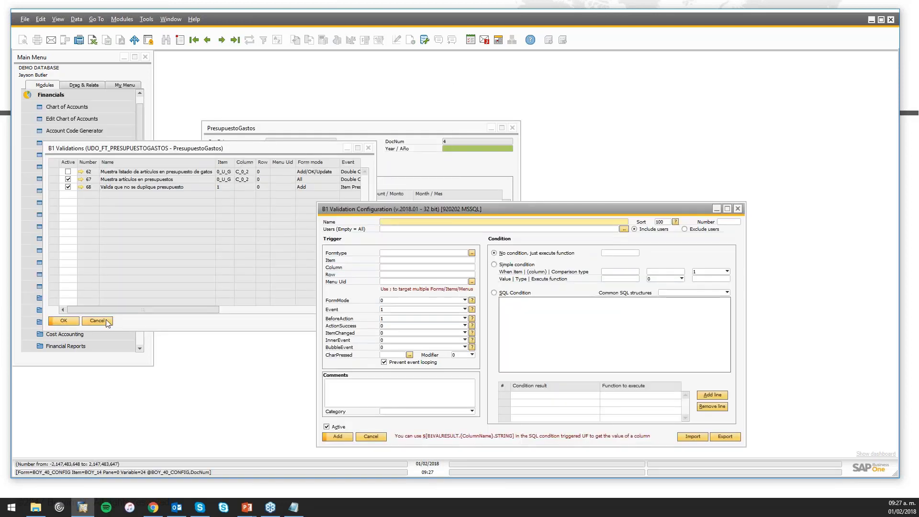
pyautogui.click(130, 310)
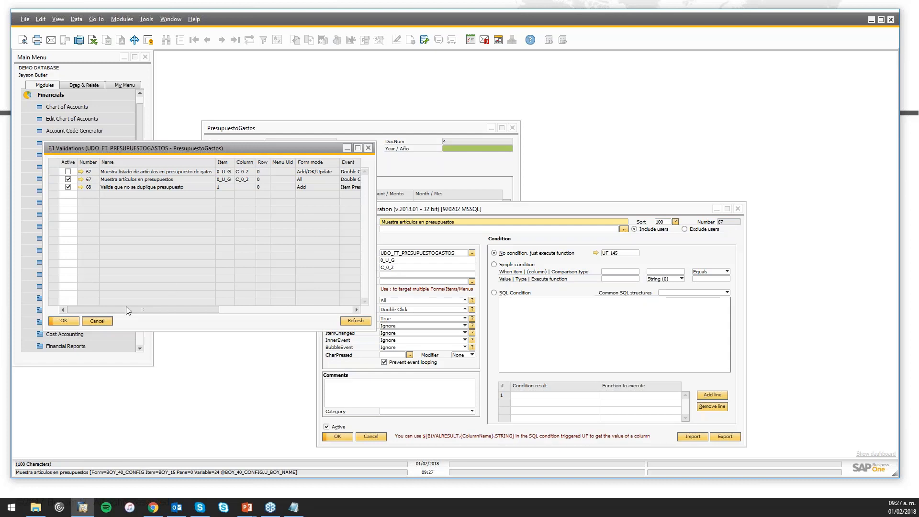
pyautogui.click(408, 260)
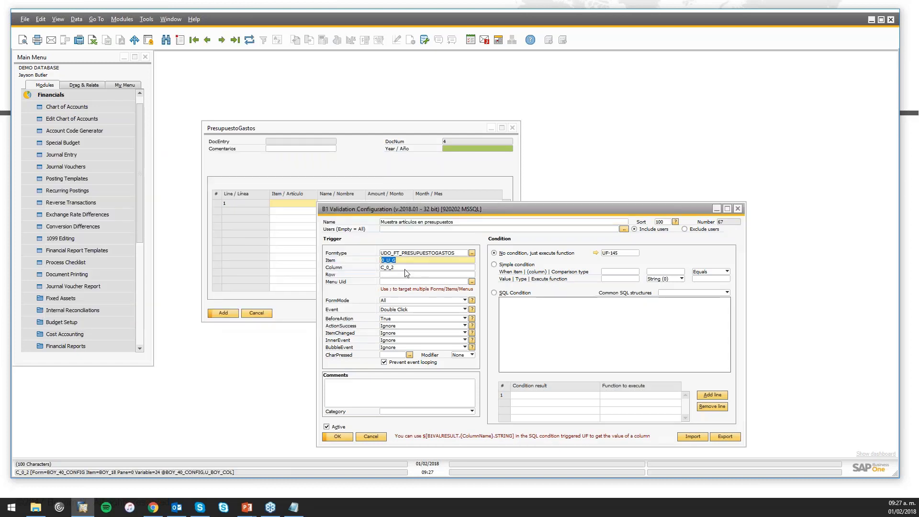
pyautogui.click(404, 269)
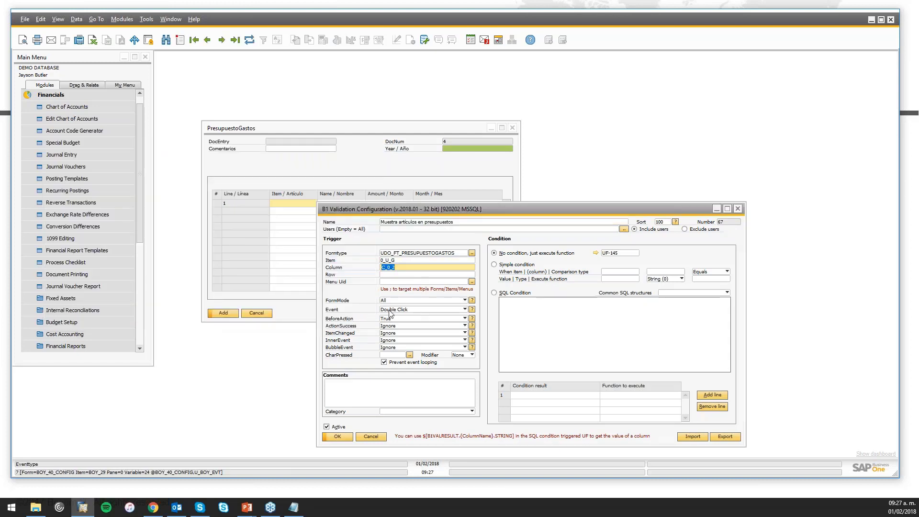
# - Examine the SQL report query of universal function UF-145, including its item group condition, and close both configurations
pyautogui.doubleClick(598, 254)
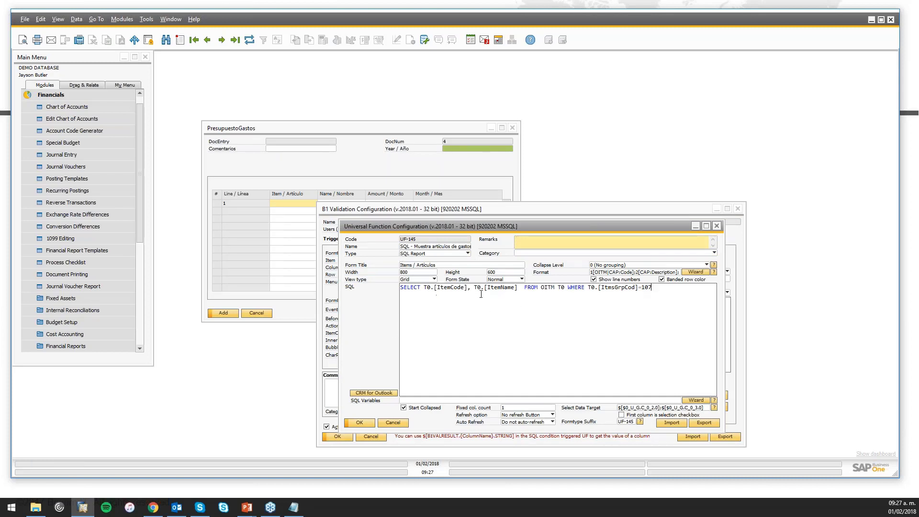
pyautogui.click(513, 288)
pyautogui.click(664, 290)
pyautogui.moveTo(653, 290); pyautogui.dragTo(588, 289)
pyautogui.click(659, 295)
pyautogui.click(363, 424)
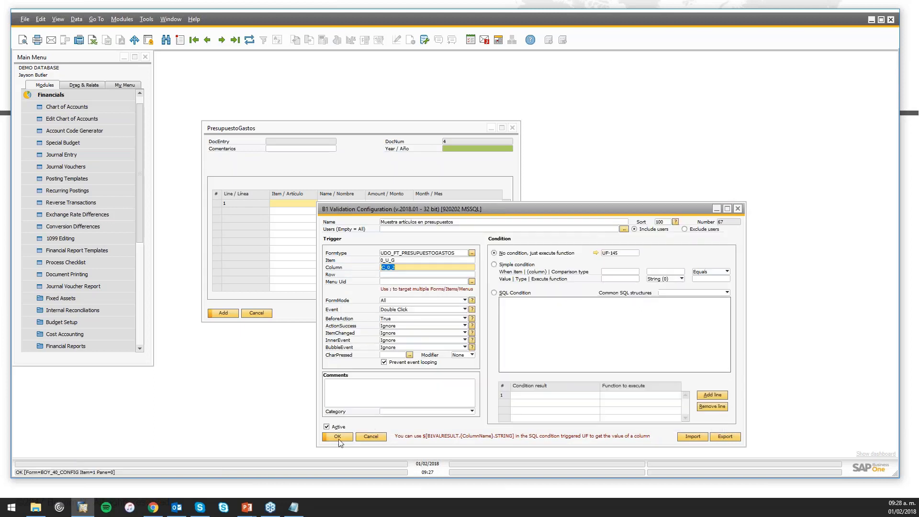
pyautogui.click(337, 493)
# - Bring up the Items / Artículos list for budget line 1, view item G01's master data, and select G01
pyautogui.doubleClick(287, 202)
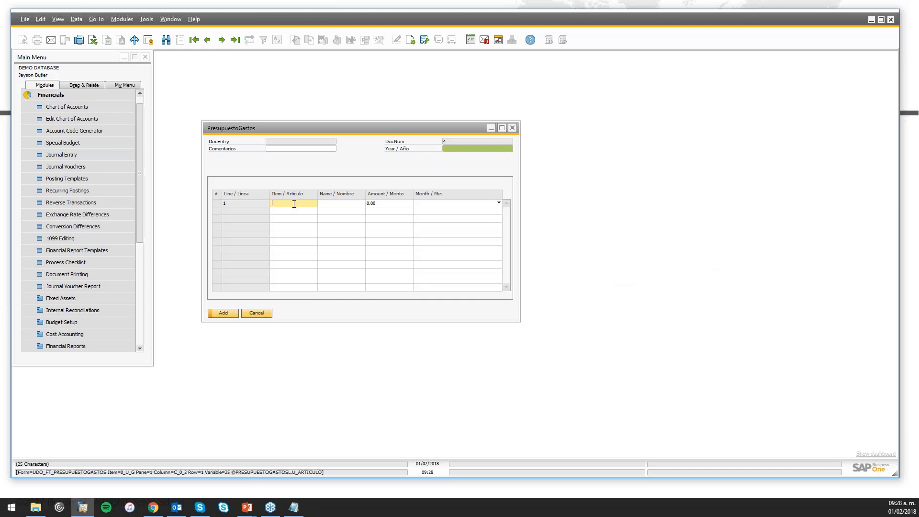
pyautogui.moveTo(241, 143); pyautogui.dragTo(551, 174)
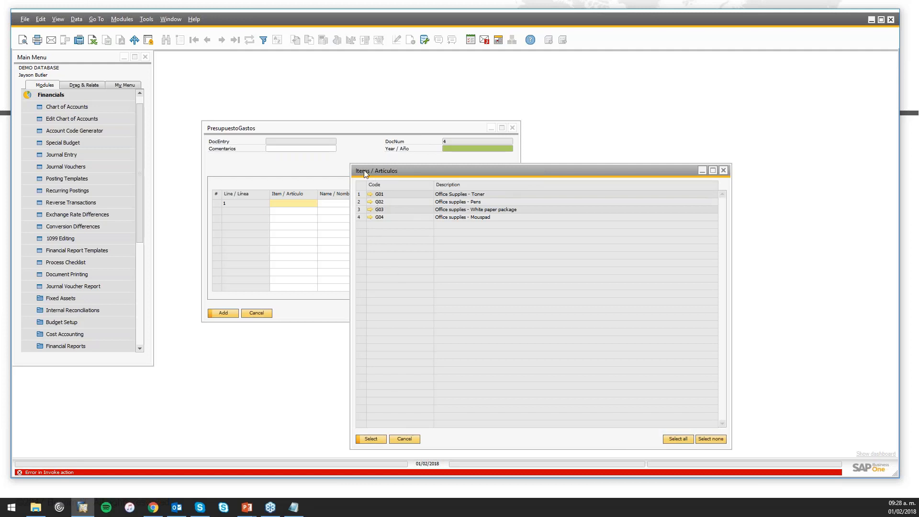
pyautogui.click(370, 194)
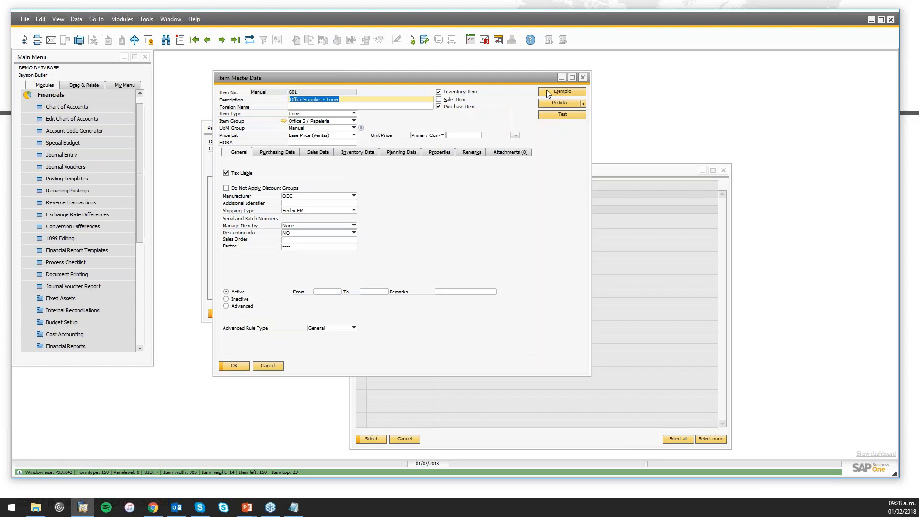
pyautogui.click(584, 78)
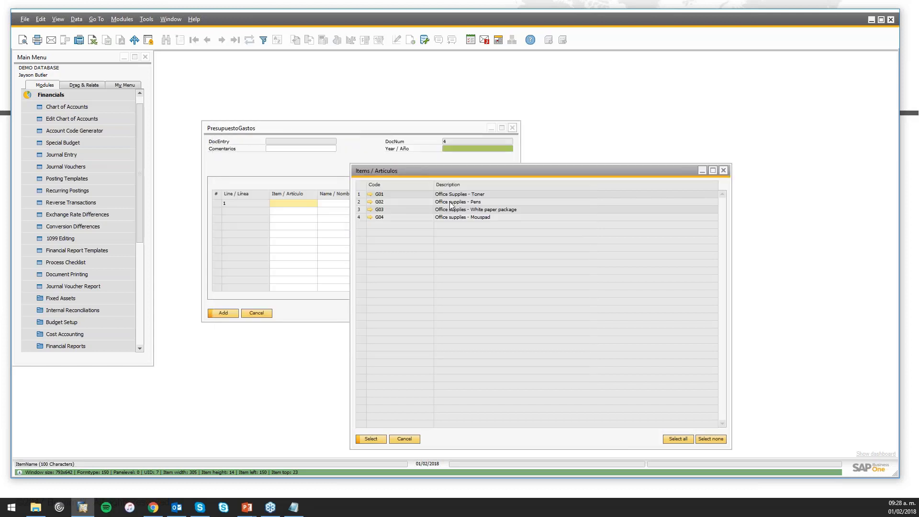
pyautogui.doubleClick(484, 194)
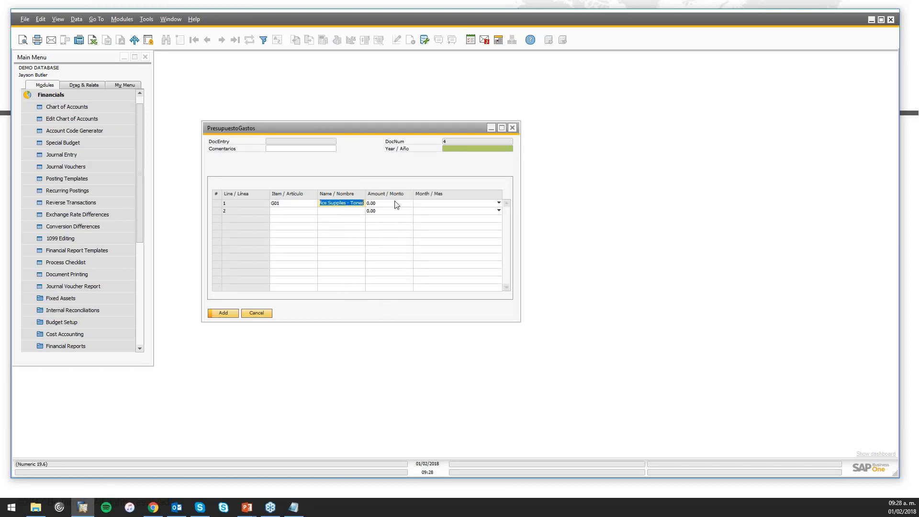
# - Set the amount of budget line 1 to 2000 and its month to 1 (Enero)
pyautogui.press('Tab')
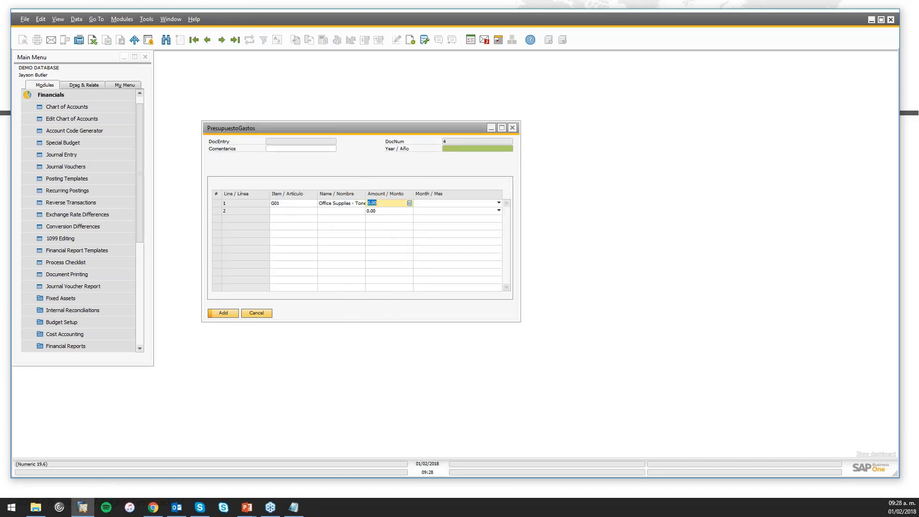
pyautogui.write('2000')
pyautogui.press('Tab')
pyautogui.click(424, 202)
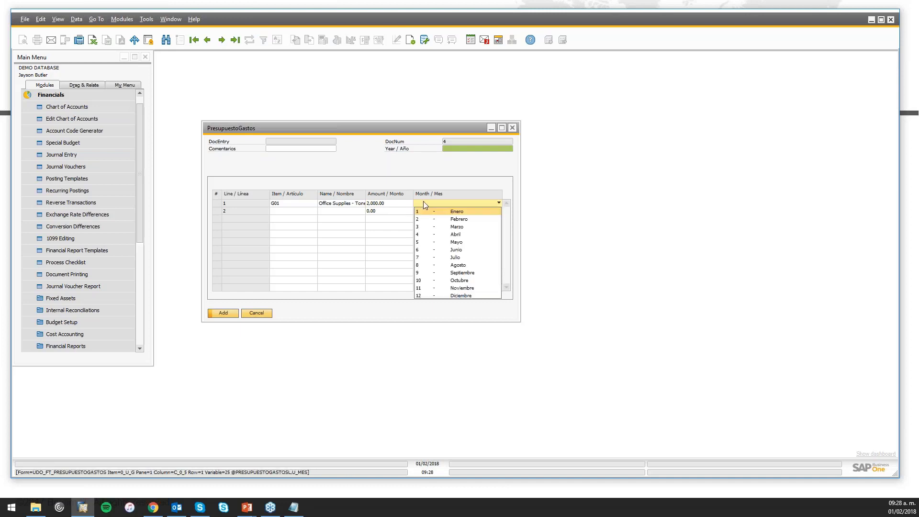
pyautogui.click(430, 211)
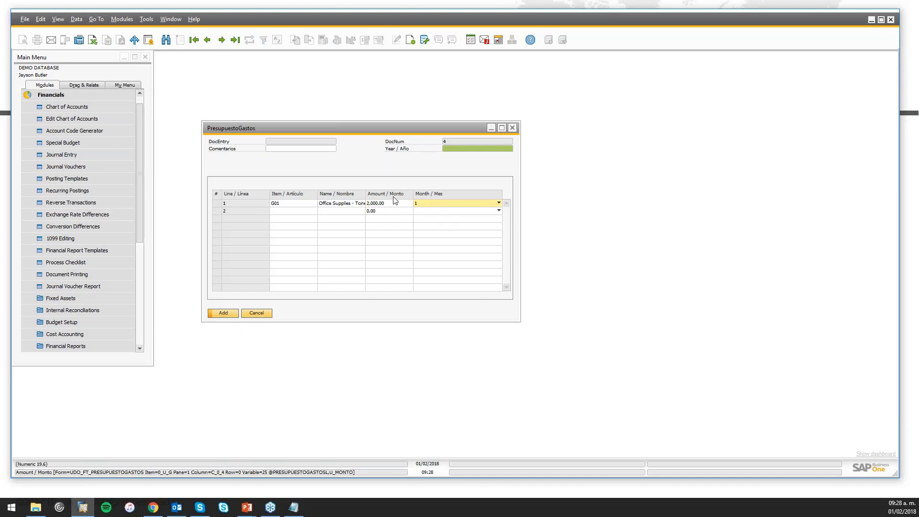
pyautogui.click(450, 202)
pyautogui.click(450, 202)
# - Try to add the budget record with 2017 as its Year / Año
pyautogui.click(453, 149)
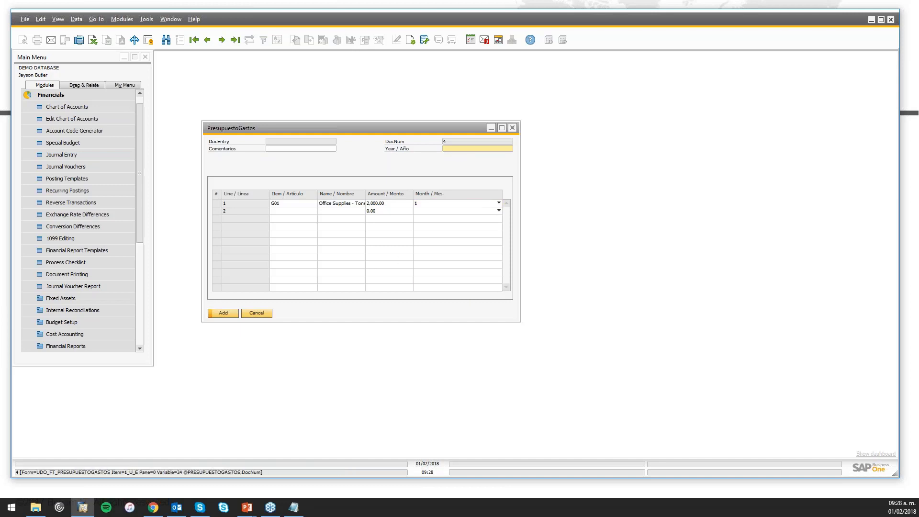
pyautogui.write('2017')
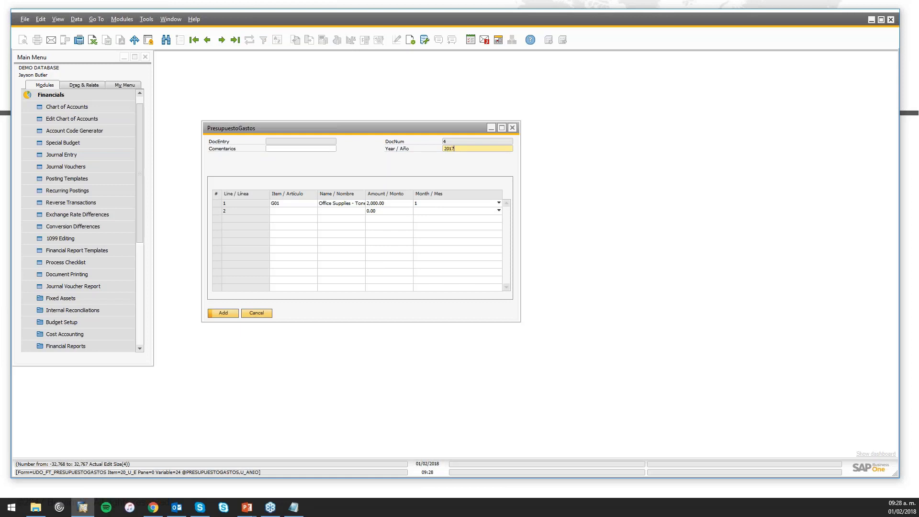
pyautogui.press('Tab')
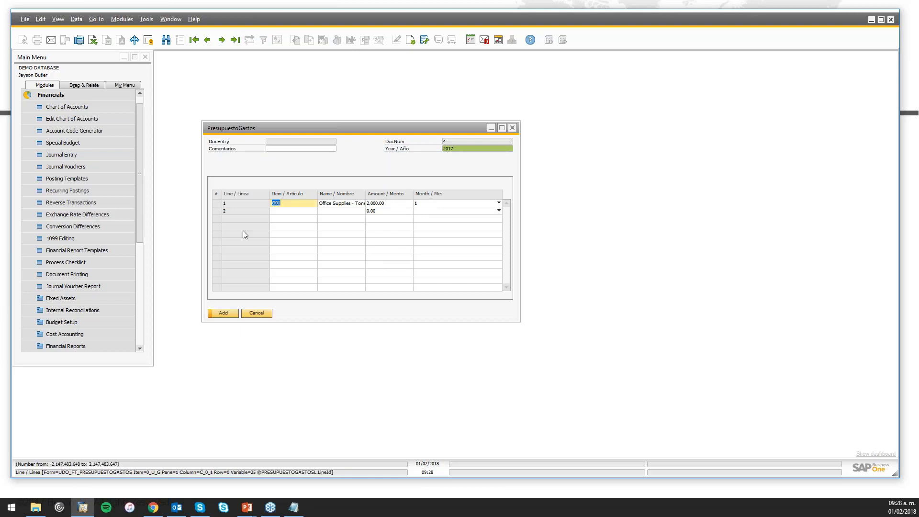
pyautogui.click(232, 314)
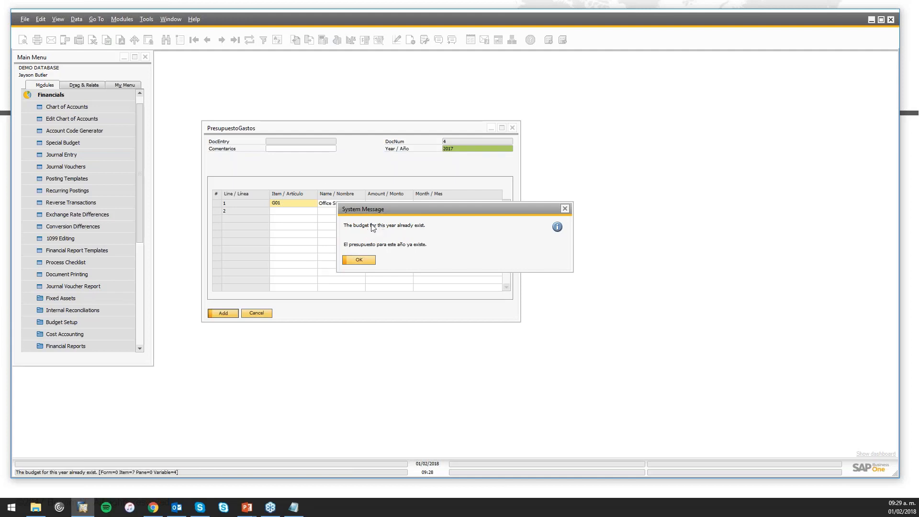
pyautogui.click(359, 259)
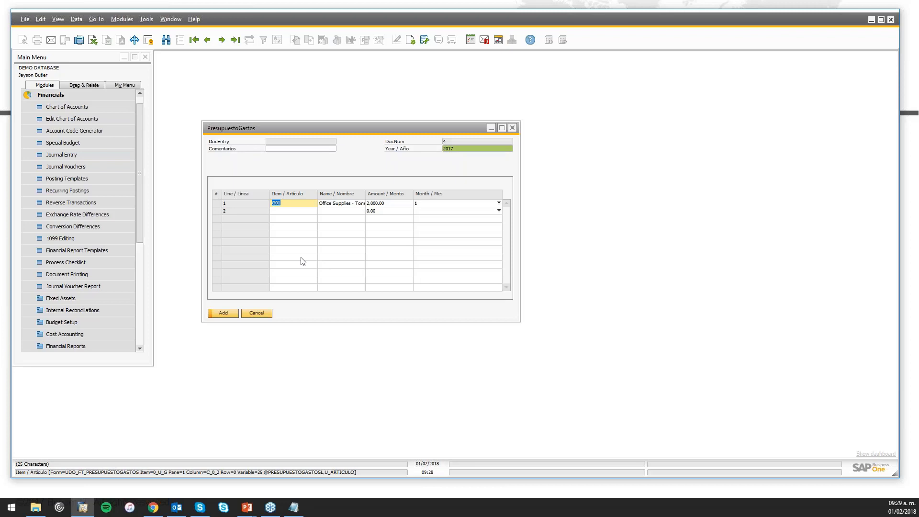
# - Examine the B1 Validation trigger events available for the Year / Año field
pyautogui.click(300, 211)
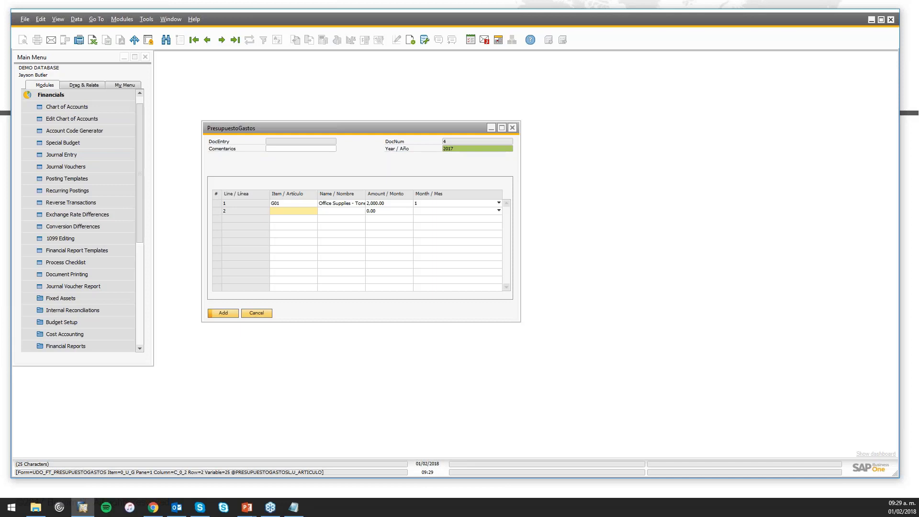
pyautogui.click(458, 152)
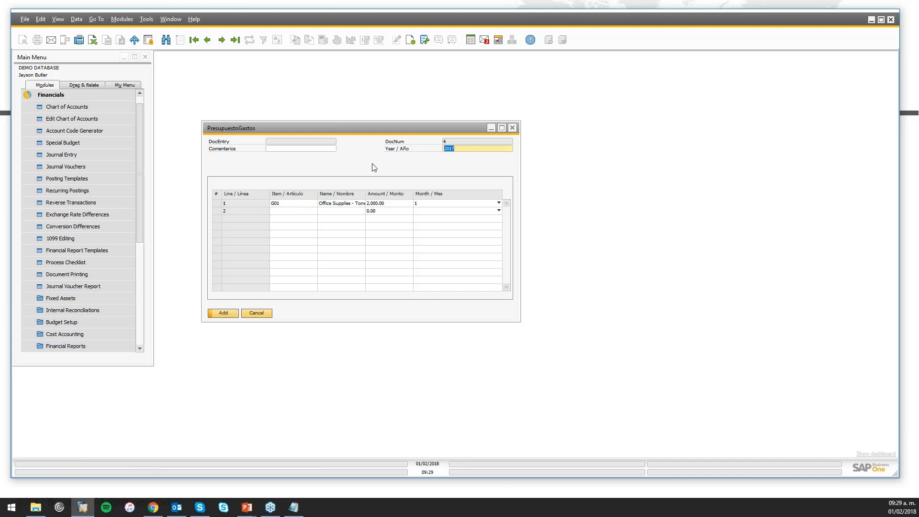
pyautogui.click(467, 149)
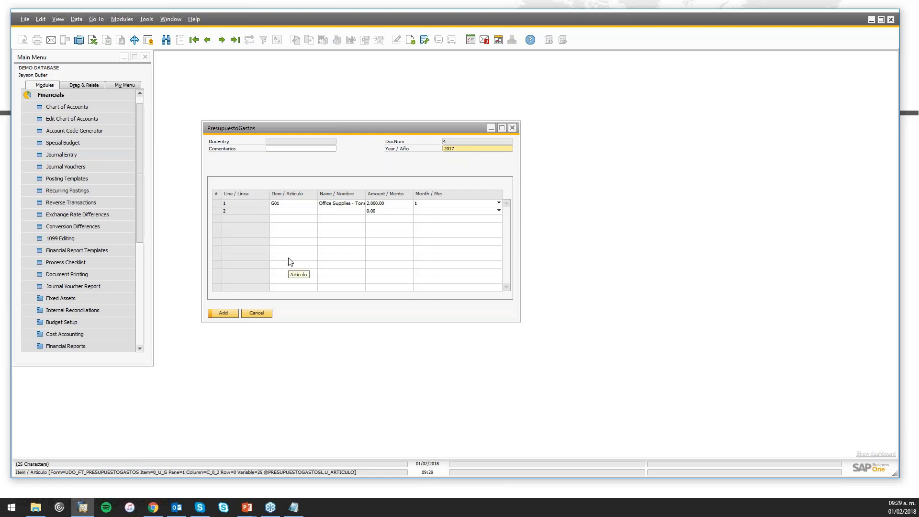
pyautogui.rightClick(469, 152)
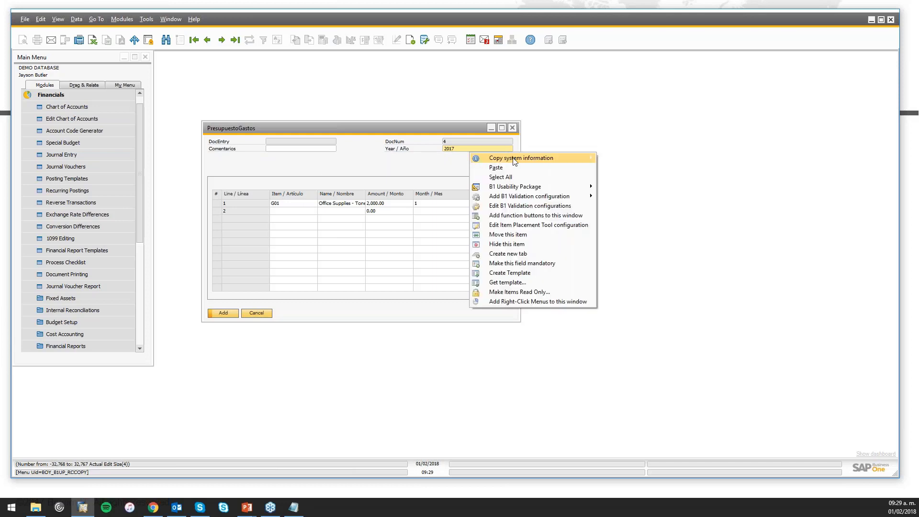
pyautogui.moveTo(539, 200)
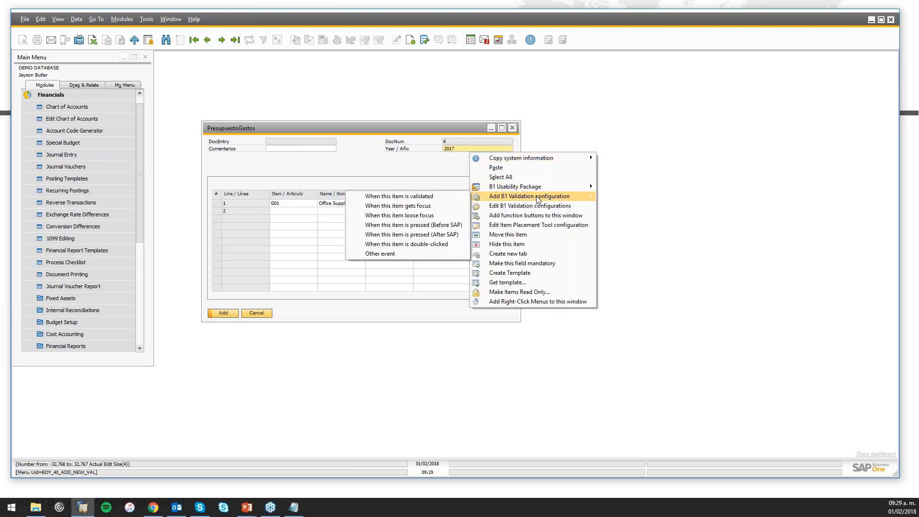
pyautogui.click(421, 175)
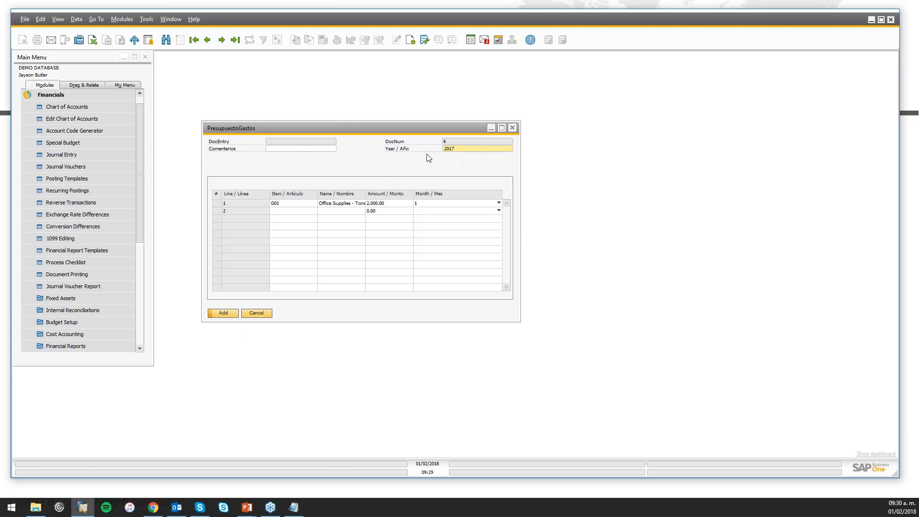
# - Set the Year / Año field of the new budget record to 2018
pyautogui.moveTo(445, 158)
pyautogui.doubleClick(465, 150)
pyautogui.write('2018')
# - Examine the SQL condition and linked universal function of the B1 Validation "Valida que no se duplique presupuesto"
pyautogui.rightClick(421, 168)
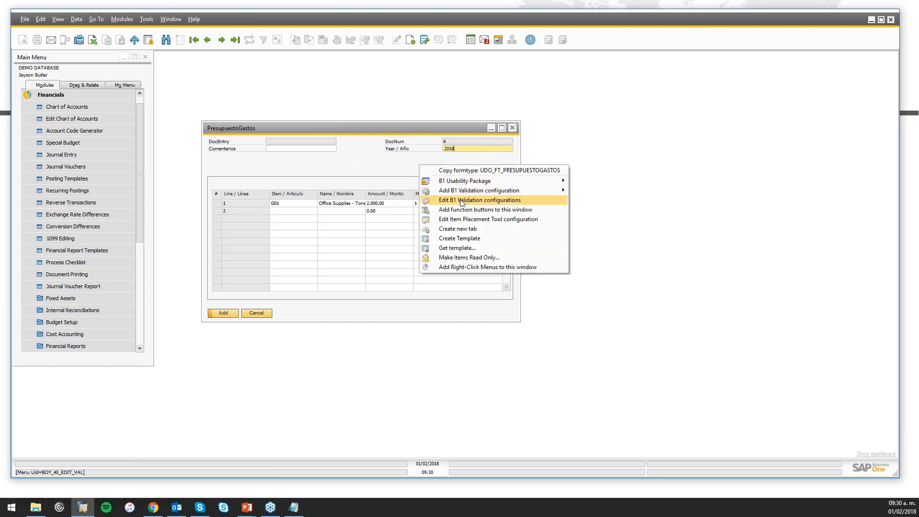
pyautogui.click(479, 199)
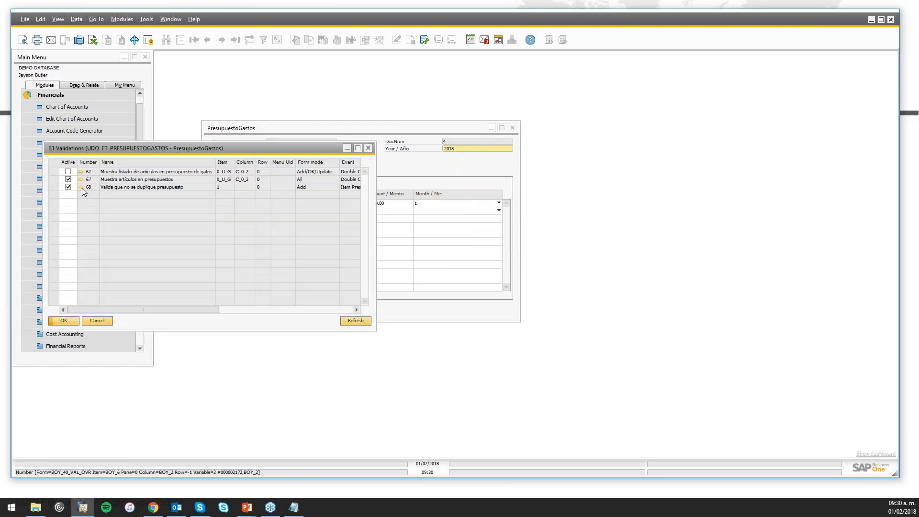
pyautogui.doubleClick(156, 255)
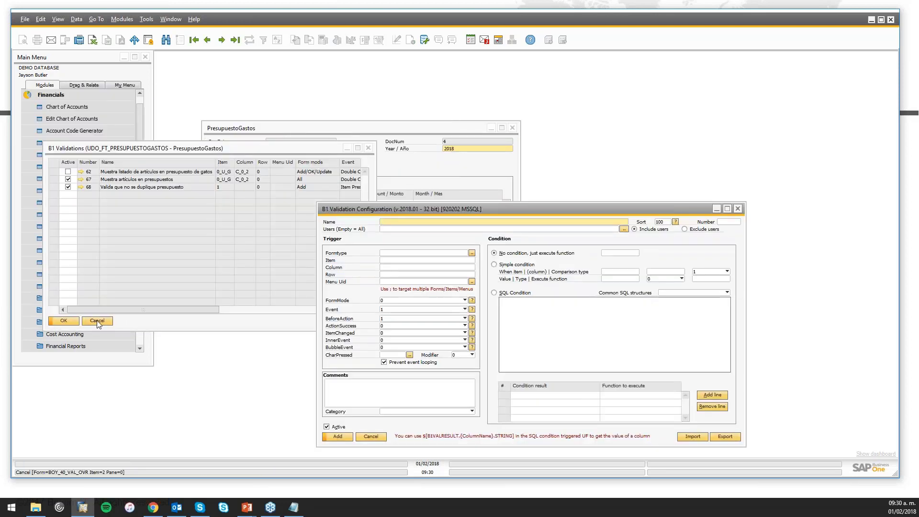
pyautogui.write("IF($[$20_U_E.0.NUMBER] IN (SELECT T0.[U_ANIO] FROM [dbo].[@PRESUPUESTOGASTOS] T0)) BEGIN SELECT 'BOYUM' FOR BROWSE END")
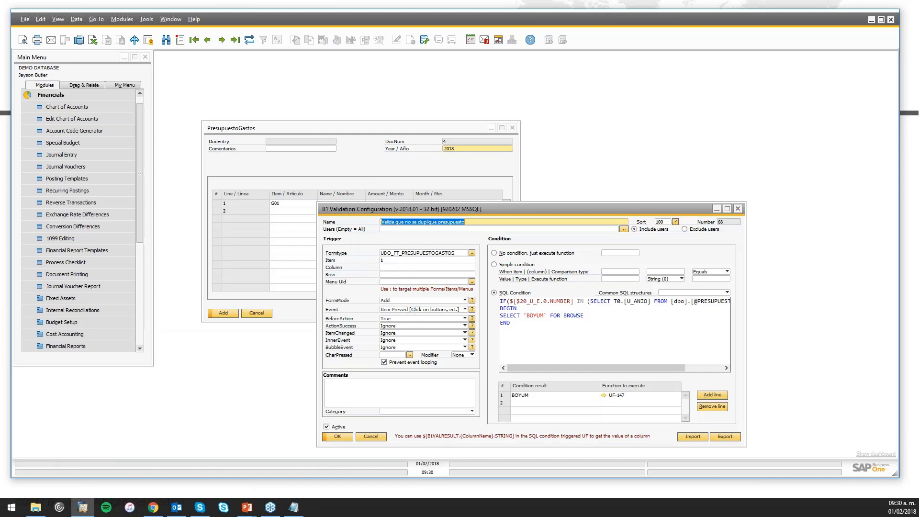
pyautogui.moveTo(577, 369)
pyautogui.mouseDown()
pyautogui.moveTo(628, 375)
pyautogui.moveTo(591, 371)
pyautogui.mouseUp()
pyautogui.click(604, 396)
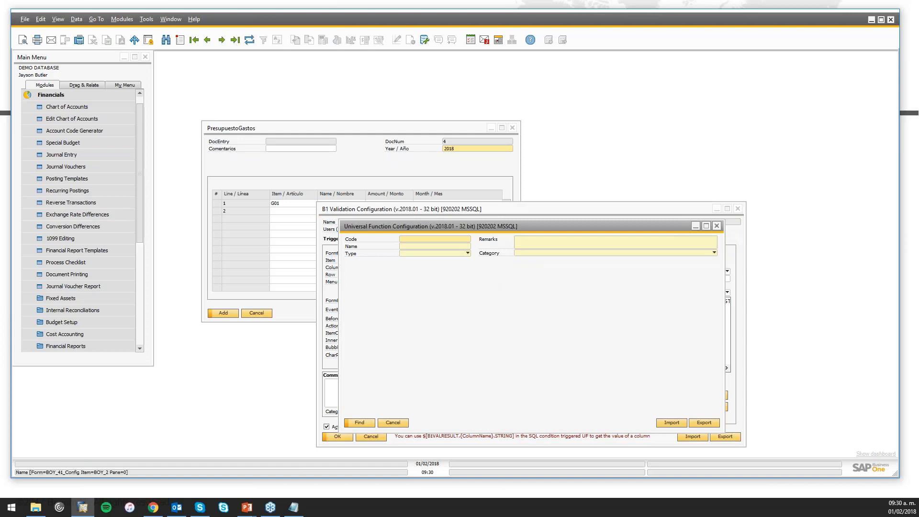
pyautogui.click(367, 436)
pyautogui.click(367, 437)
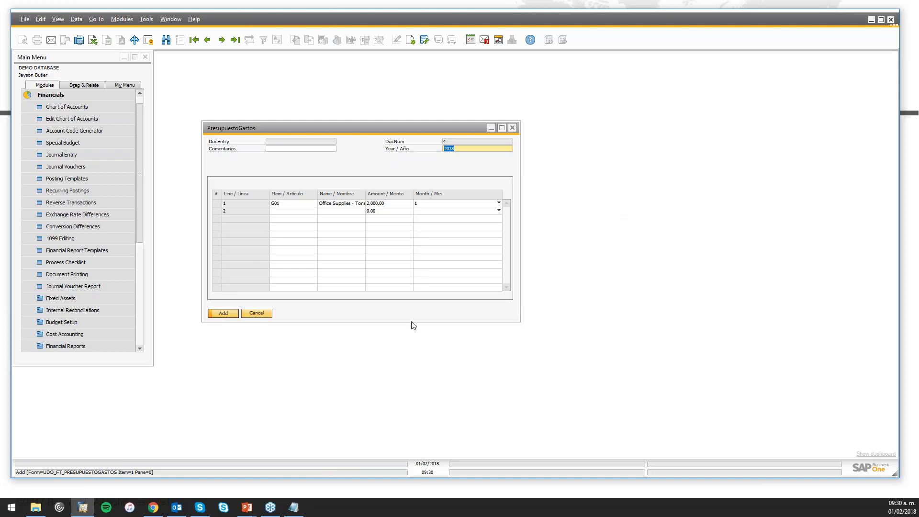
# - Add the budget record for 2018 and close the PresupuestoGastos form
pyautogui.press('Return')
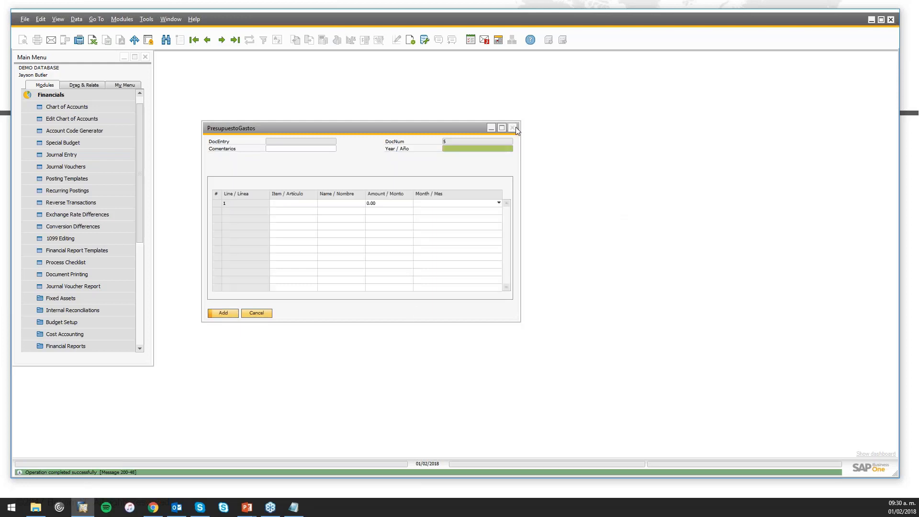
pyautogui.click(512, 128)
pyautogui.click(52, 96)
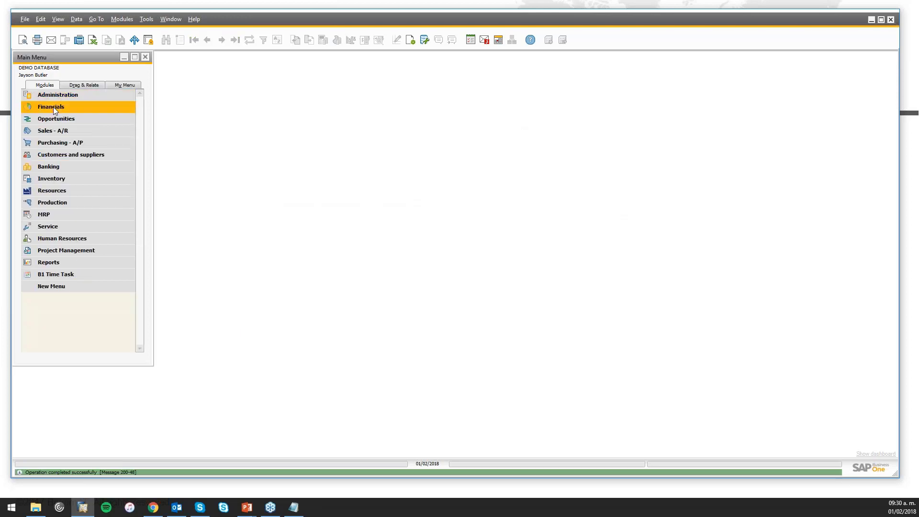
# - Look up the existing A/P invoice for item G01 posted on 29/11/2017 and close it
pyautogui.click(71, 142)
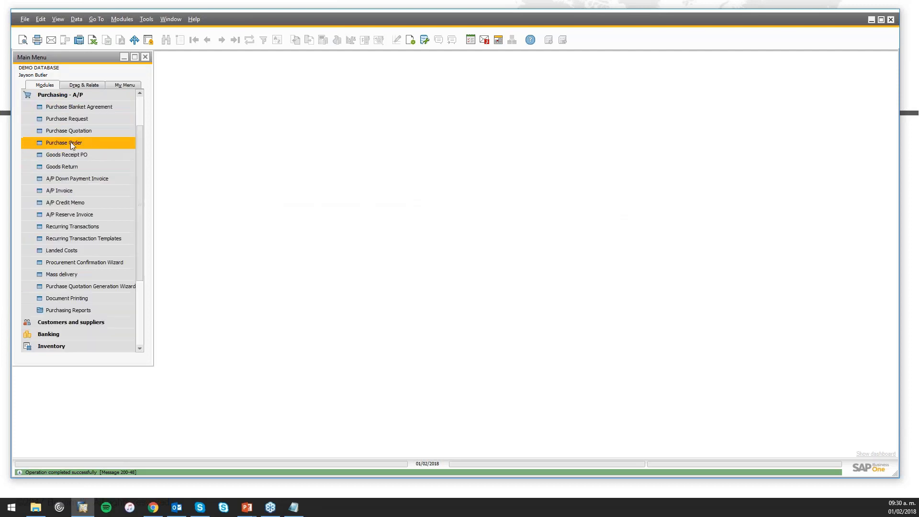
pyautogui.click(87, 190)
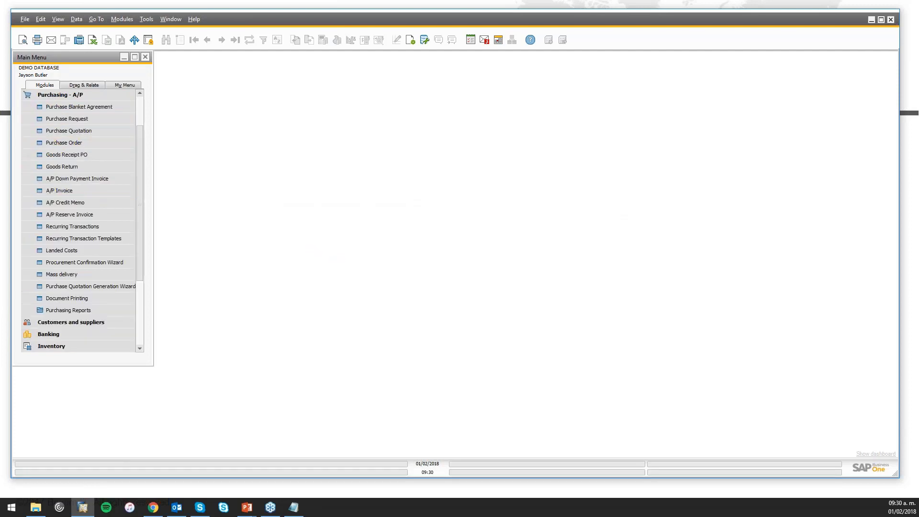
pyautogui.press('pageup')
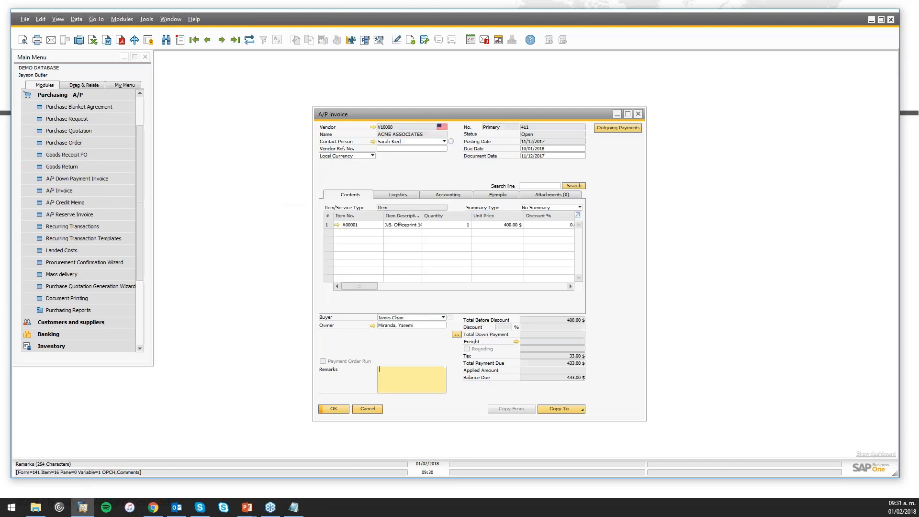
pyautogui.press('pageup')
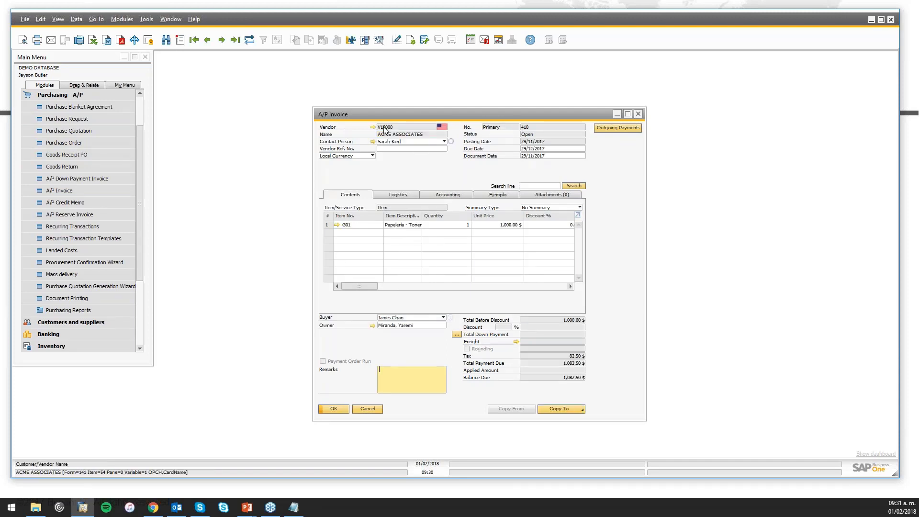
pyautogui.moveTo(346, 110); pyautogui.dragTo(289, 84)
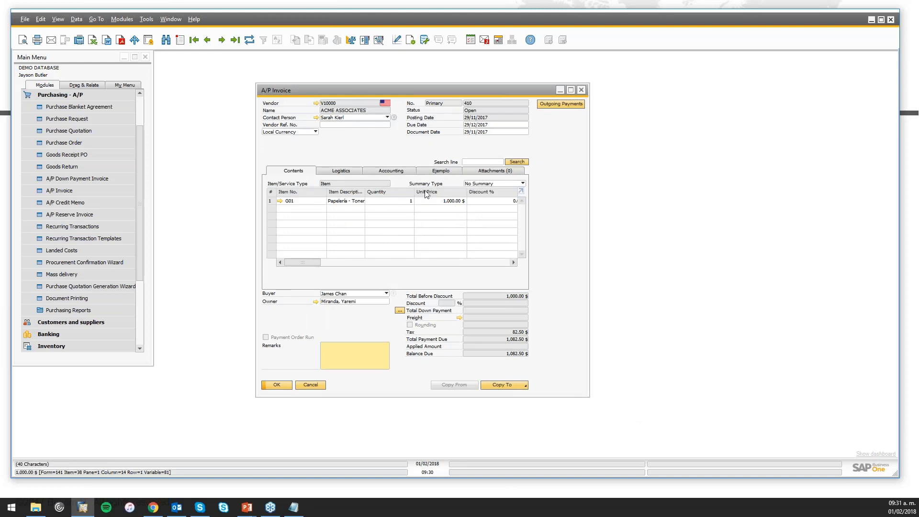
pyautogui.write('1')
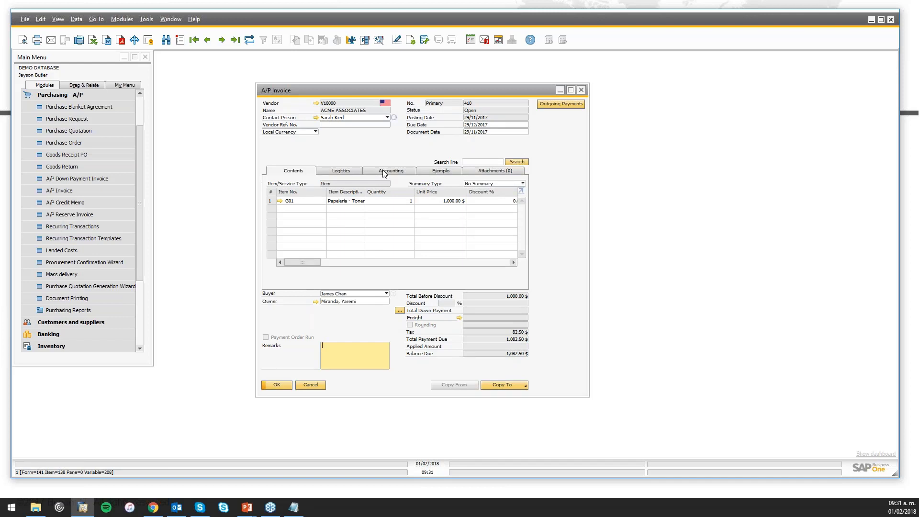
pyautogui.click(581, 90)
pyautogui.click(41, 99)
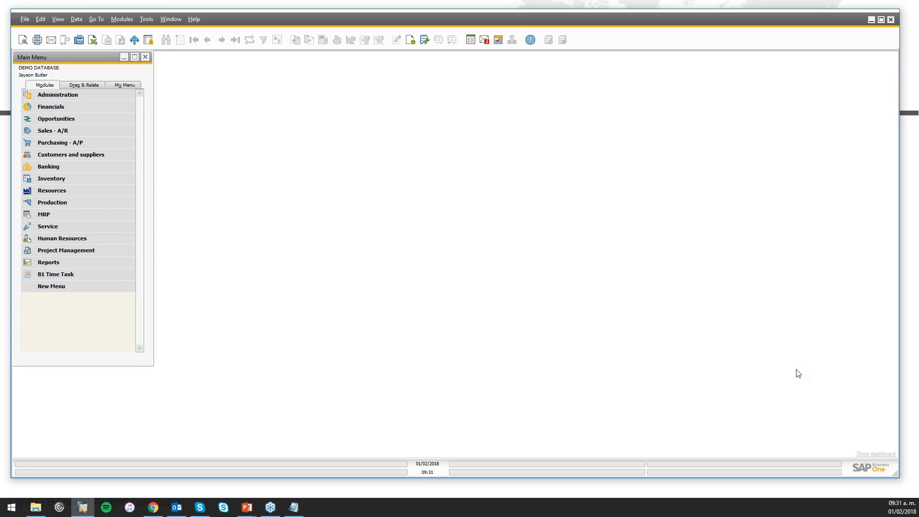
# - Show the Custom Budget dashboard and examine the Presupuesto and Venta figures per item in Cubo 1
pyautogui.click(871, 454)
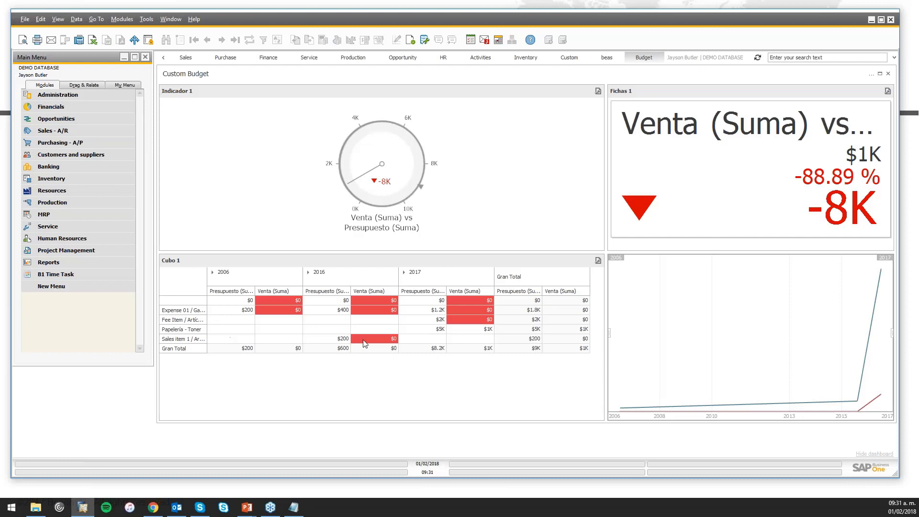
pyautogui.click(436, 331)
pyautogui.click(437, 330)
pyautogui.click(468, 331)
pyautogui.click(297, 309)
# - Check the monthly breakdown of 2006 and 2016 in Cubo 1, and limit the dashboard's range filter to 2012–2017
pyautogui.click(213, 274)
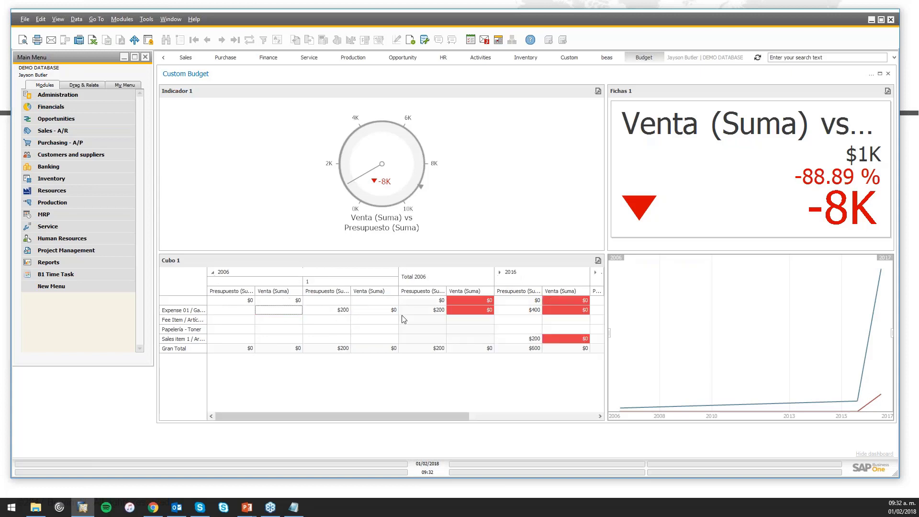
pyautogui.click(212, 273)
pyautogui.click(309, 273)
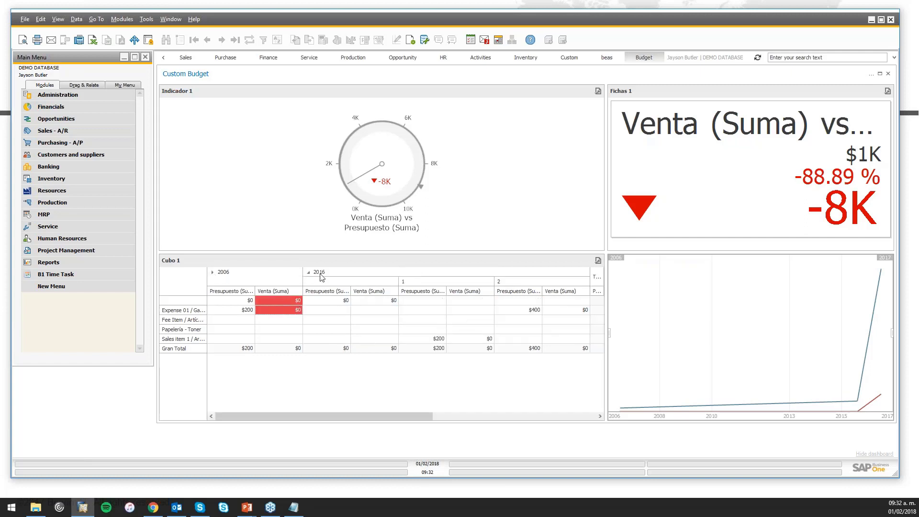
pyautogui.click(308, 273)
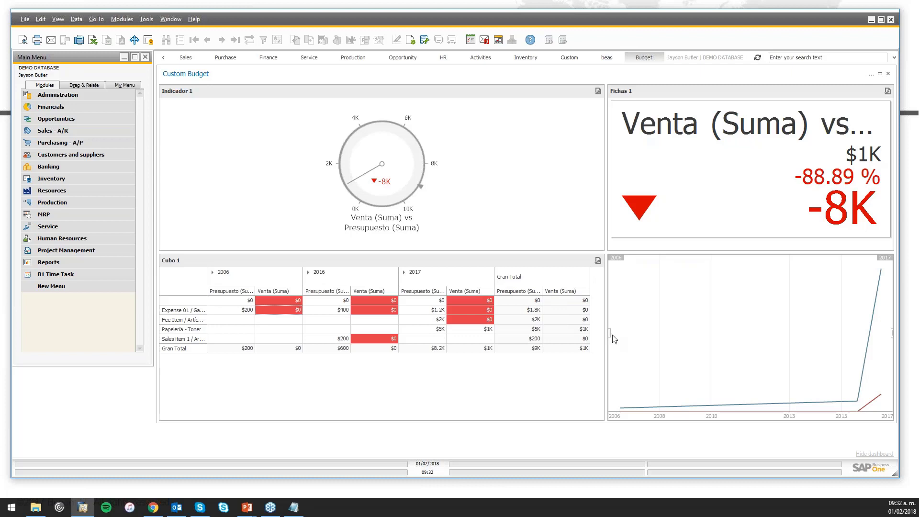
pyautogui.moveTo(611, 335); pyautogui.dragTo(769, 346)
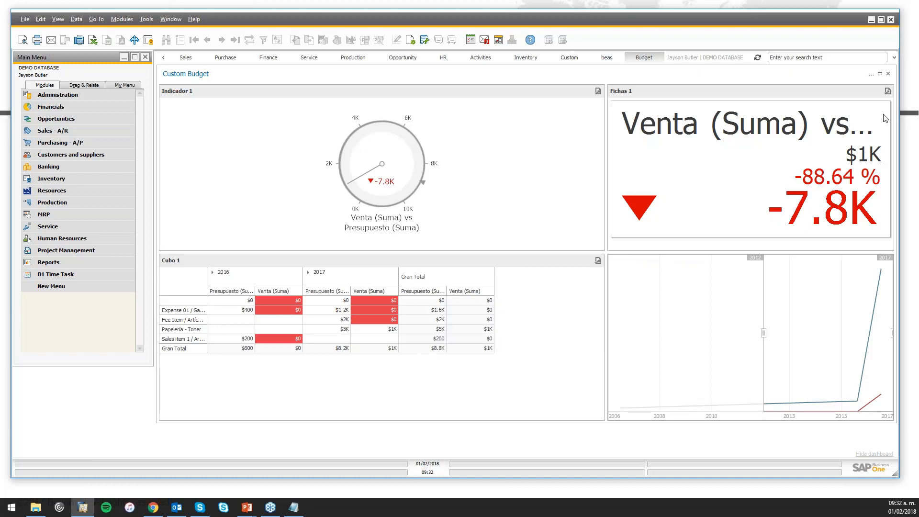
# - Open the Custom Budget dashboard in the dashboard editor and display the SQL of its Query_1 data source
pyautogui.click(872, 78)
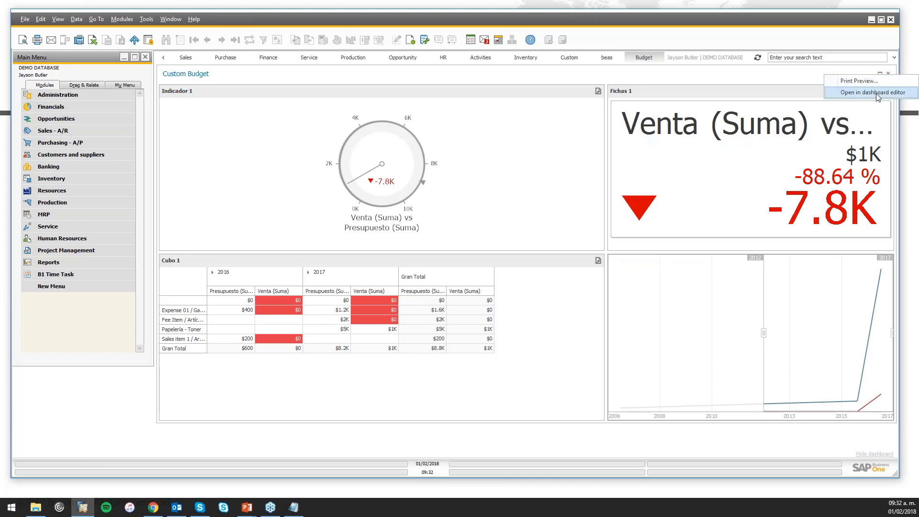
pyautogui.click(870, 91)
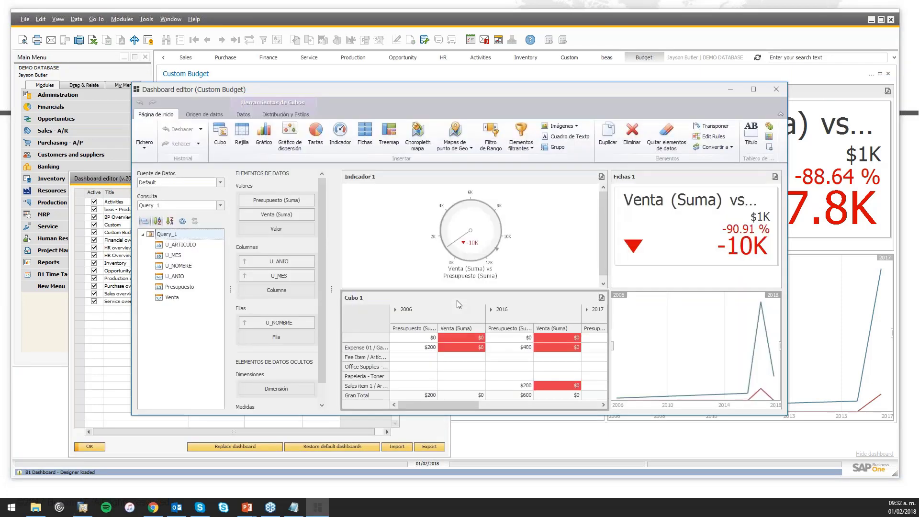
pyautogui.click(205, 115)
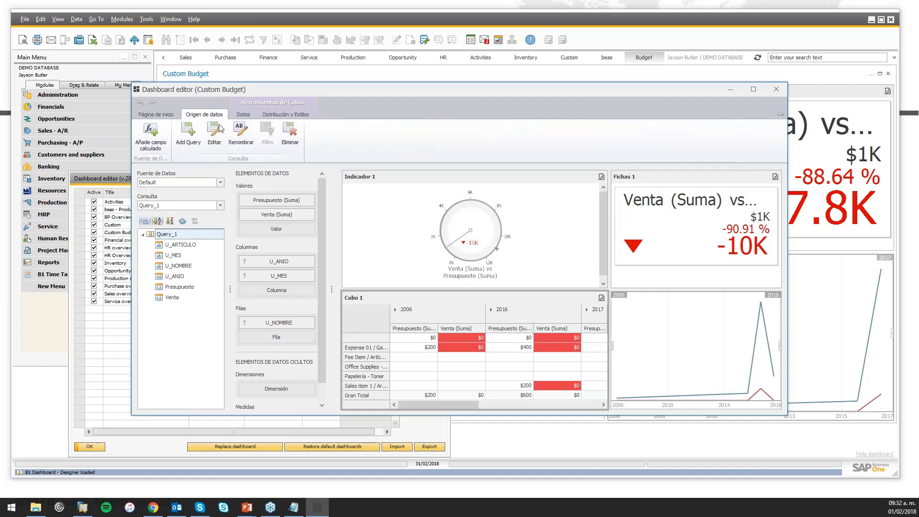
pyautogui.click(214, 135)
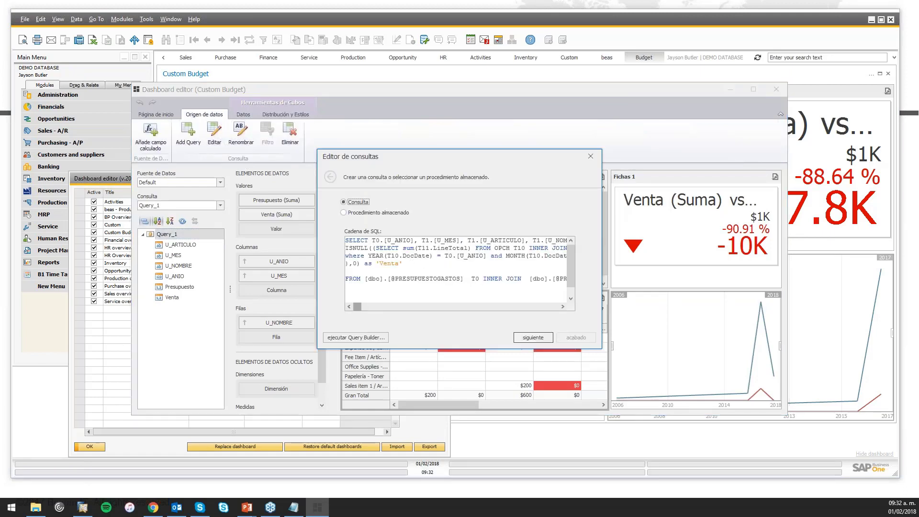
# - Switch to Notepad and examine the budget query's selected fields and the OPCH to PCH1 join behind Venta
pyautogui.hotkey('alt', 'Tab')
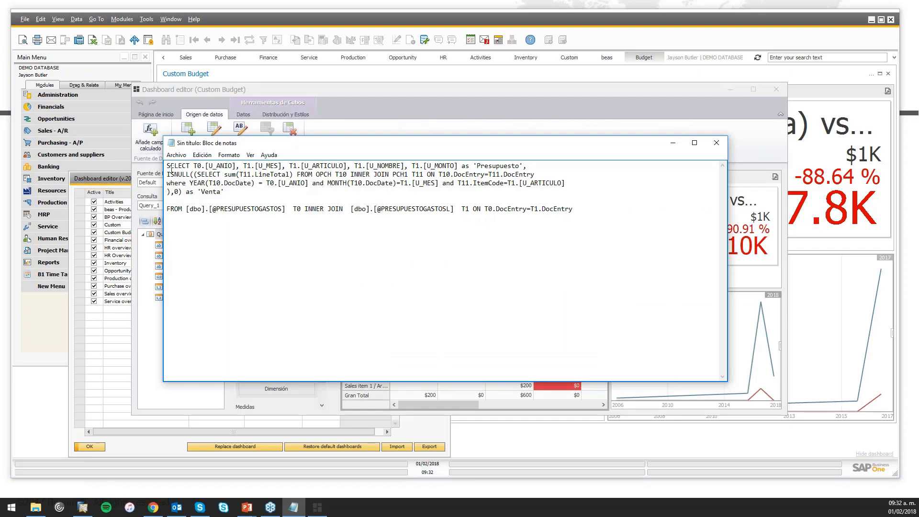
pyautogui.moveTo(168, 166); pyautogui.dragTo(526, 165)
pyautogui.click(558, 191)
pyautogui.click(512, 220)
pyautogui.moveTo(320, 174); pyautogui.dragTo(419, 175)
pyautogui.click(419, 192)
pyautogui.click(673, 142)
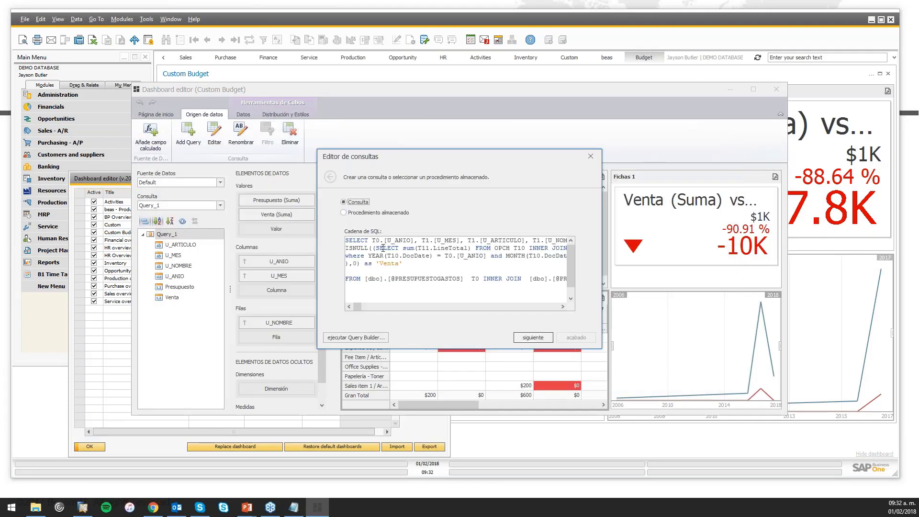
# - Close the query editor and the dashboard editor windows without changing the Custom Budget dashboard
pyautogui.click(590, 156)
pyautogui.click(156, 114)
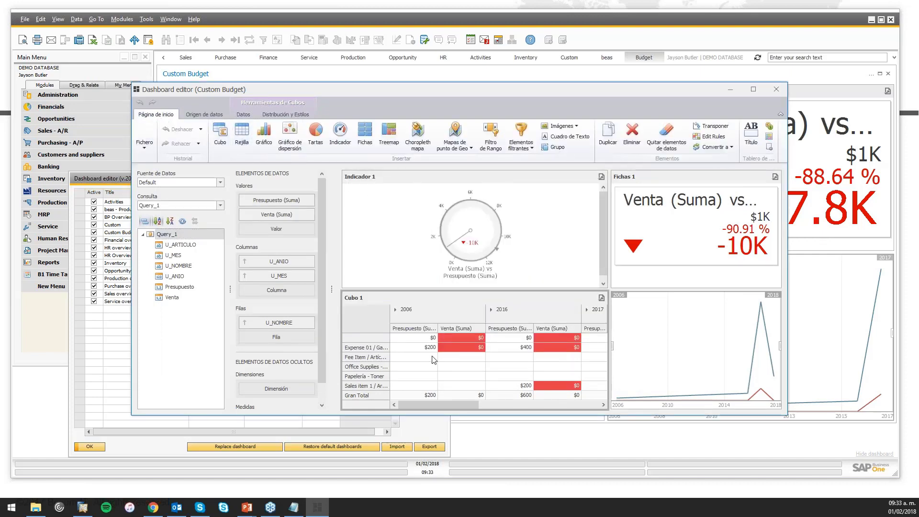
pyautogui.click(777, 91)
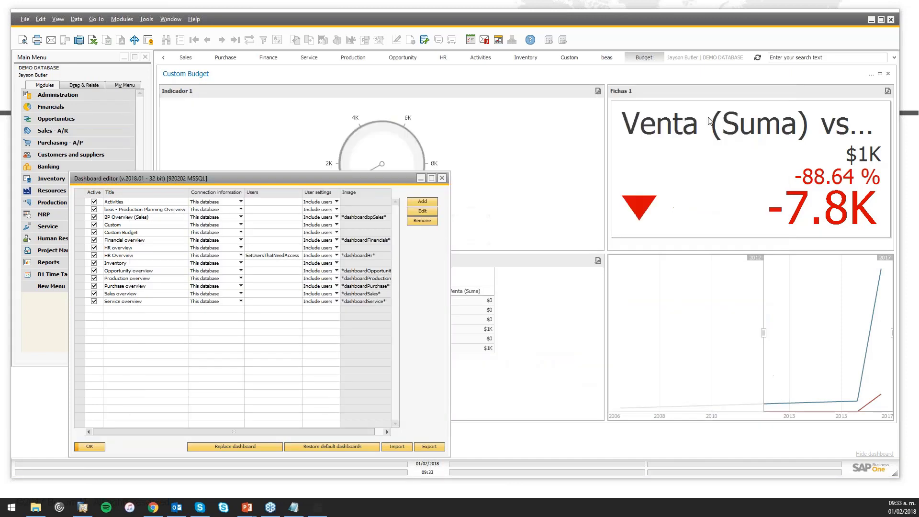
pyautogui.click(444, 179)
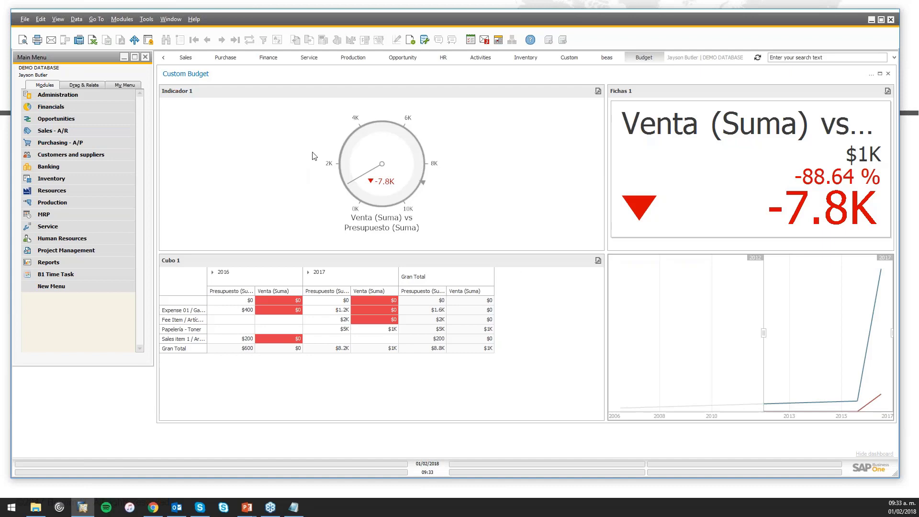
# - Start a new A/P invoice with ACME ASSOCIATES as the vendor
pyautogui.click(88, 143)
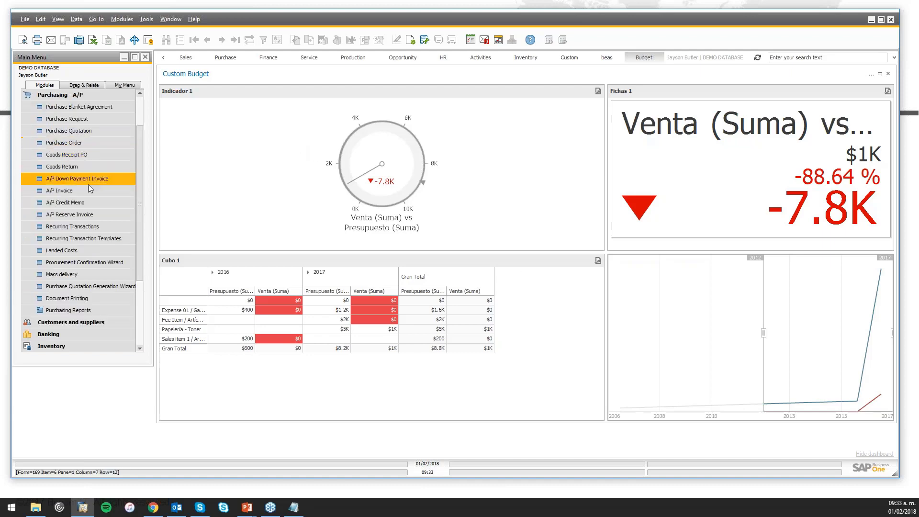
pyautogui.click(103, 190)
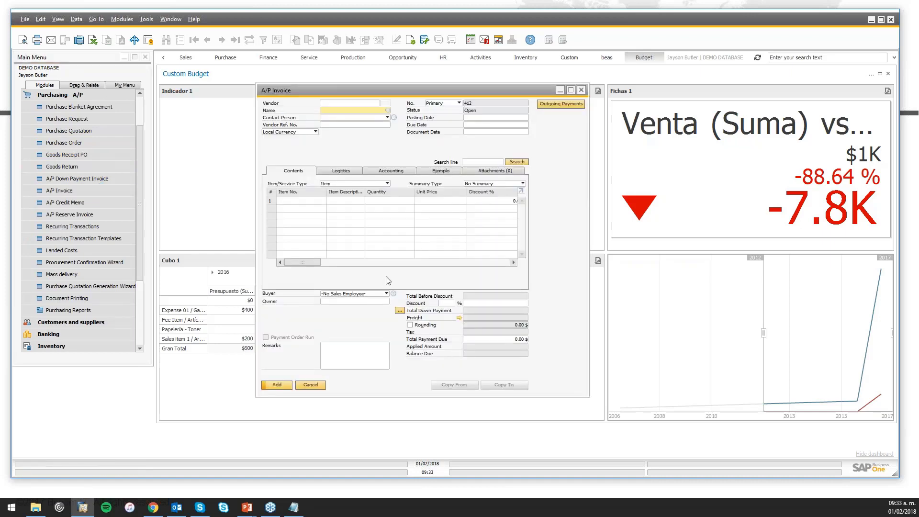
pyautogui.press('Tab')
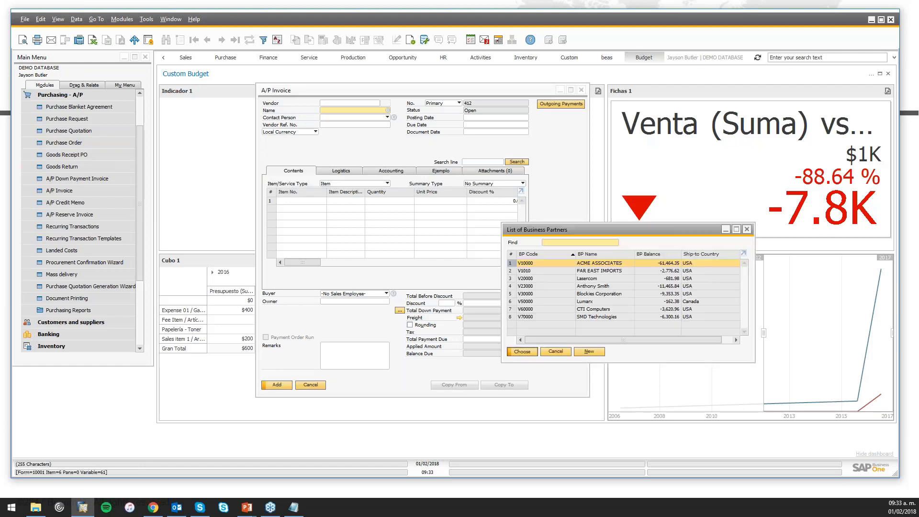
pyautogui.press('Return')
# - Add item G01 (Office Supplies - Toner) to line 1 of the A/P invoice
pyautogui.click(321, 205)
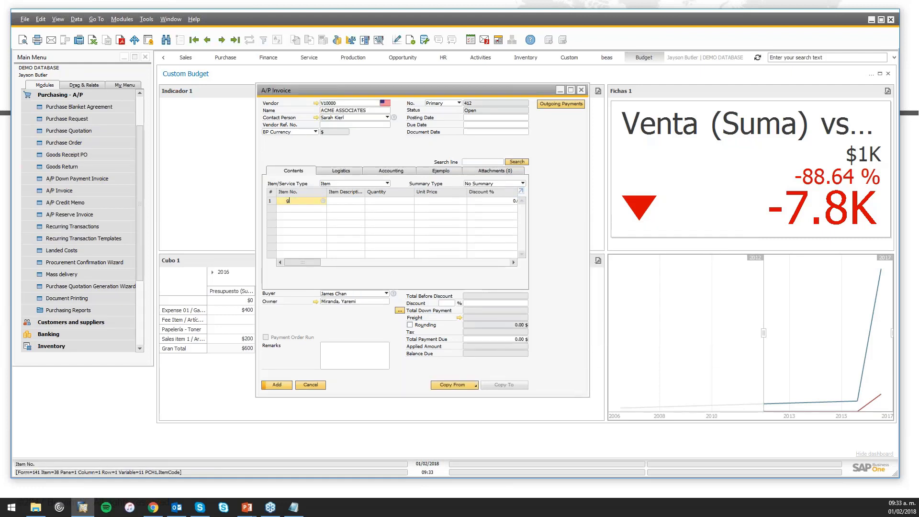
pyautogui.press('Tab')
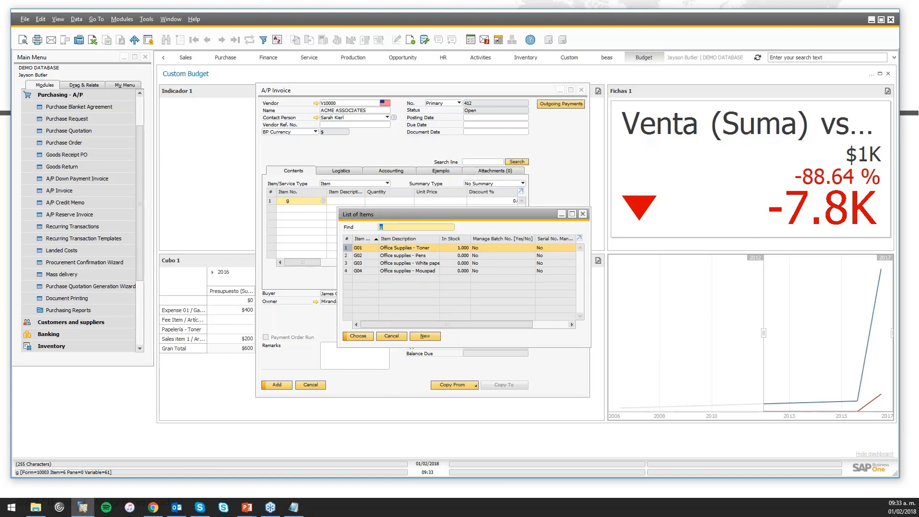
pyautogui.press('Return')
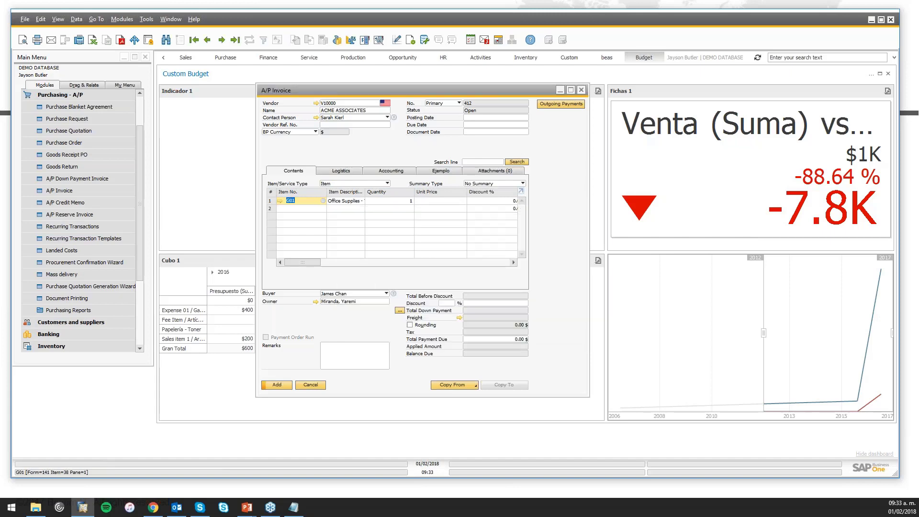
# - Set the unit price of the G01 toner line on the A/P invoice to 100
pyautogui.click(459, 201)
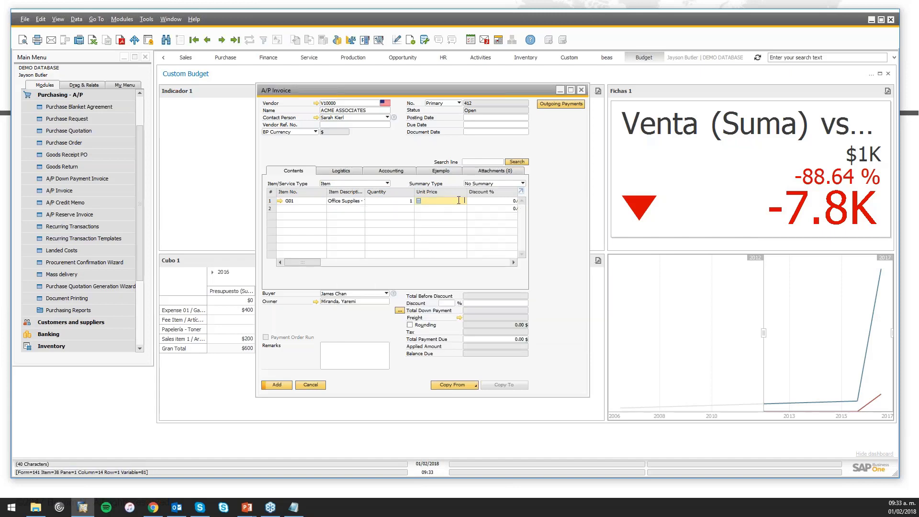
pyautogui.write('100')
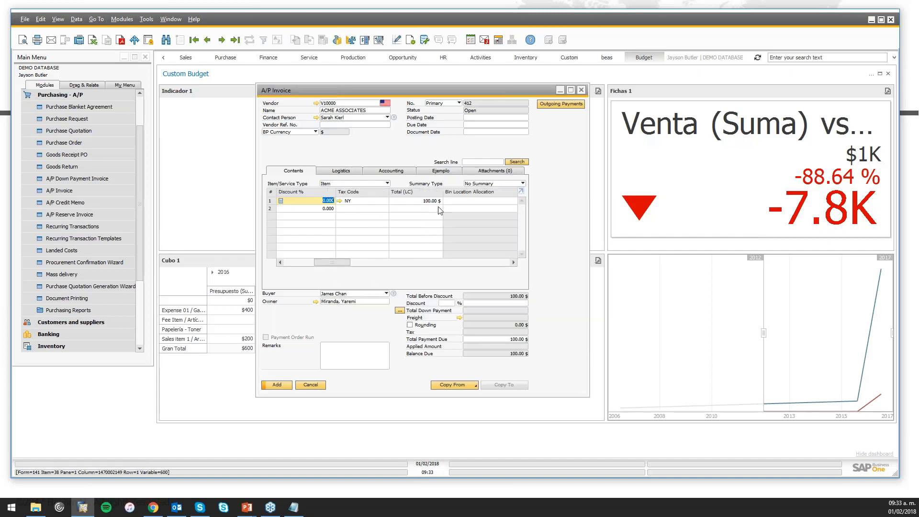
pyautogui.press('Tab')
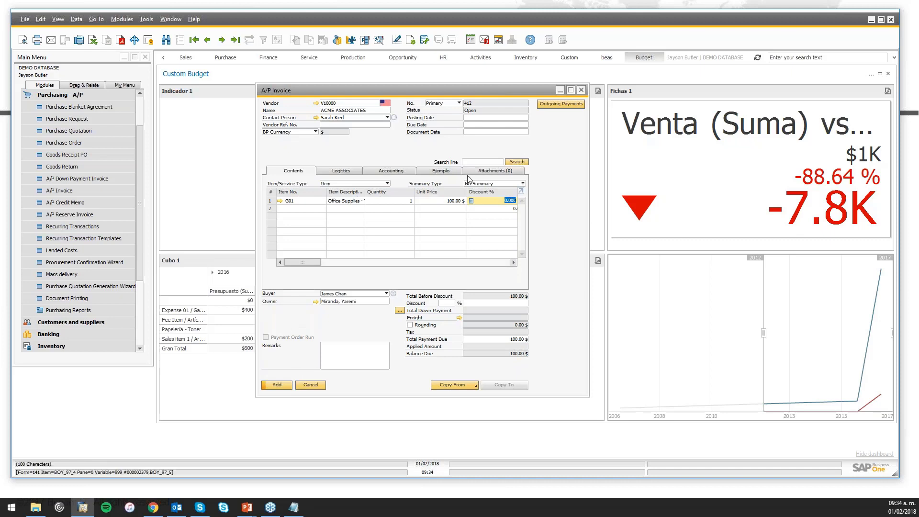
# - Discard the A/P invoice without adding it and collapse the Purchasing - A/P module
pyautogui.click(433, 200)
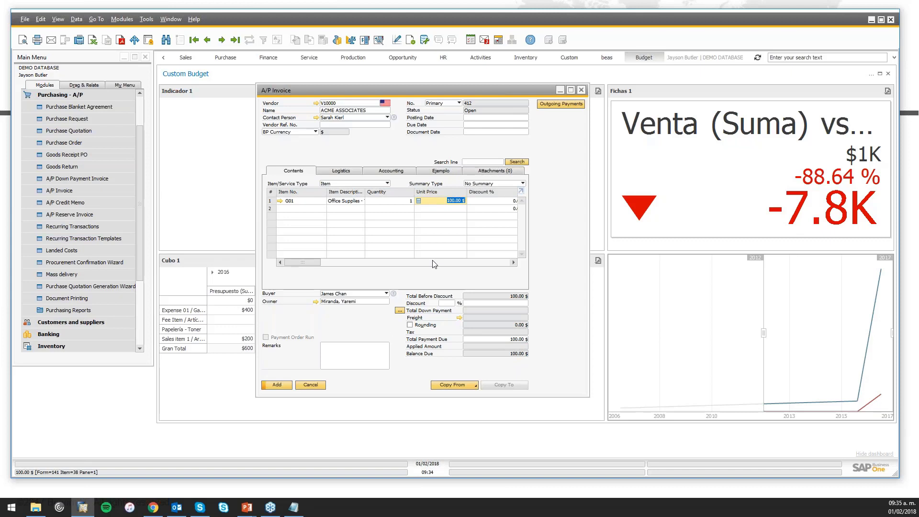
pyautogui.click(342, 358)
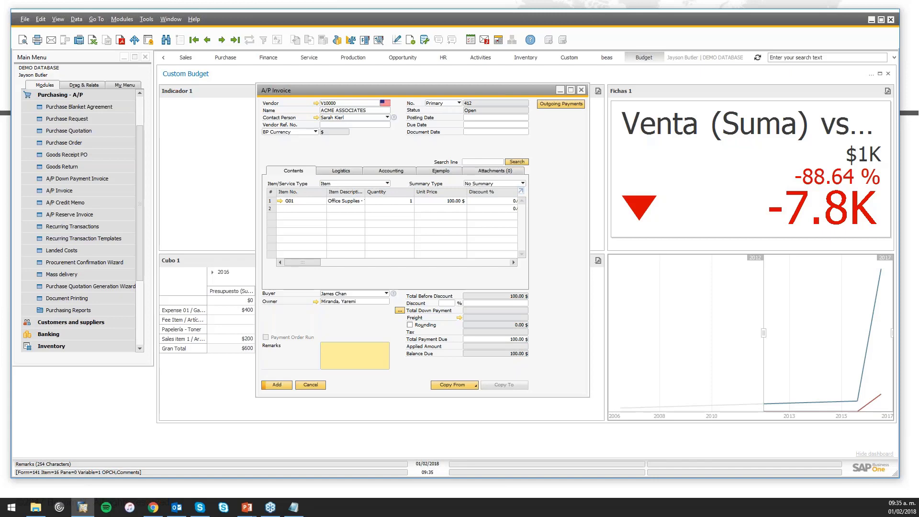
pyautogui.click(311, 386)
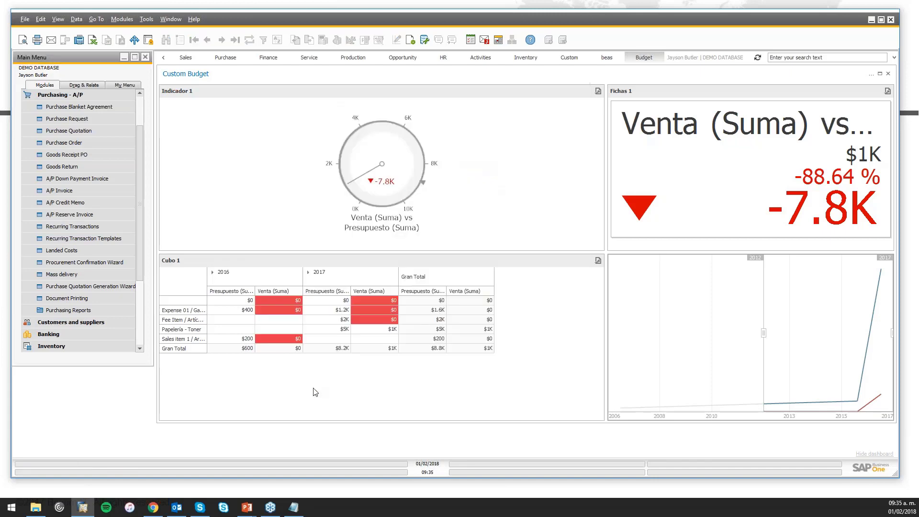
pyautogui.click(107, 94)
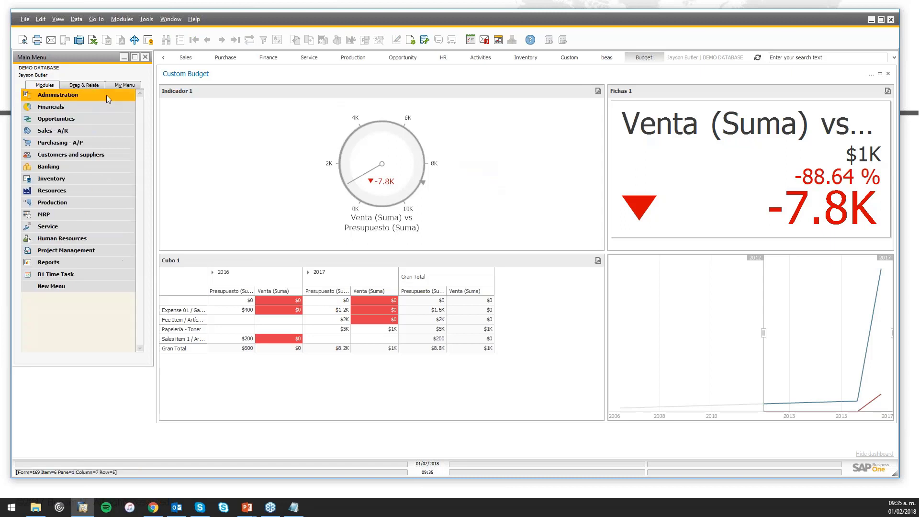